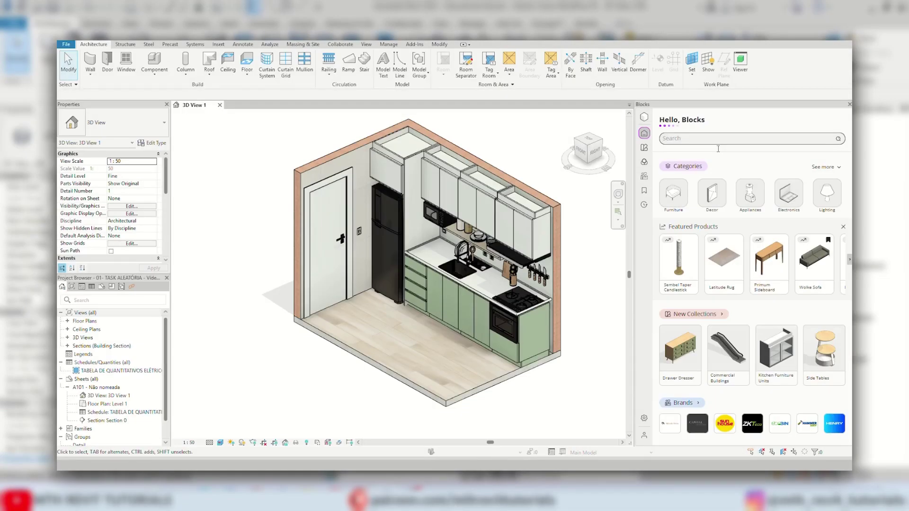
Search Blocks for coffee and place the Inissia Coffee Machine on the kitchen counter.
text(e)
key(Return)
scroll(426, 265, up, 5)
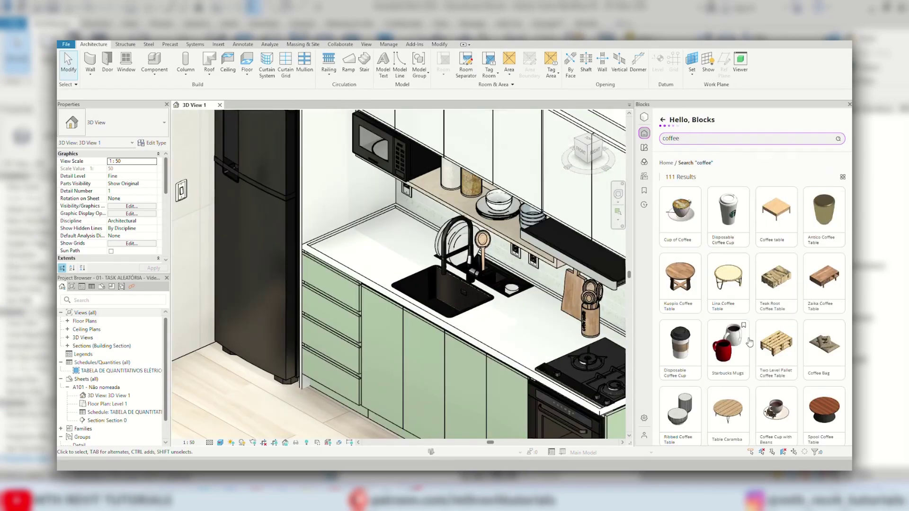
click(728, 365)
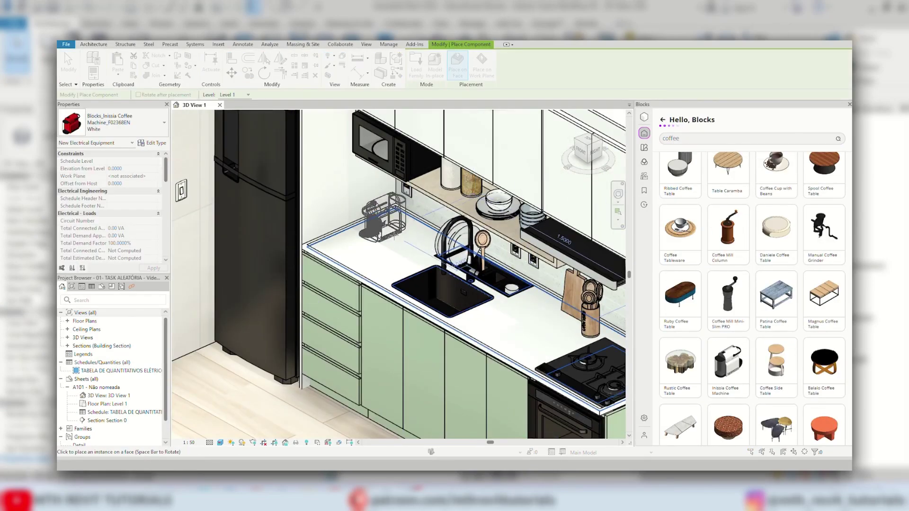
click(385, 222)
key(Escape)
key(Escape)
shift+middle_drag(384, 222, 440, 240)
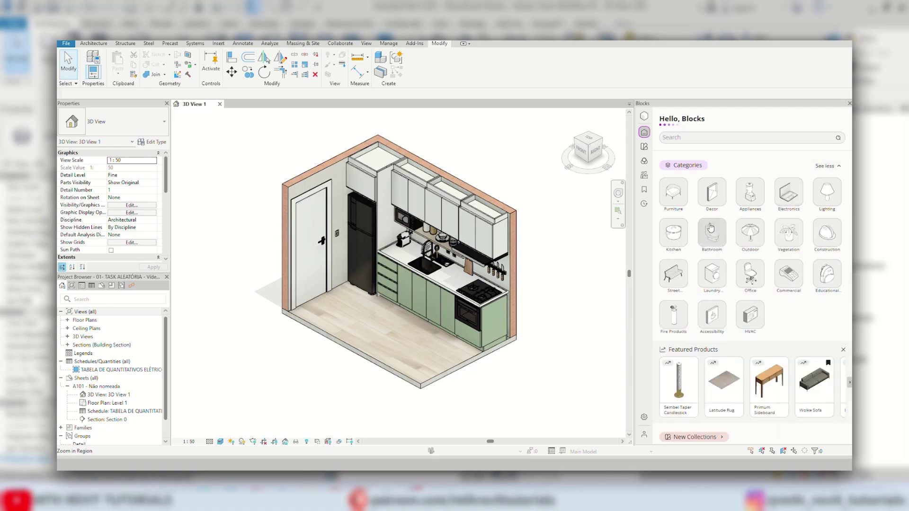
Browse the Kitchen > Kitchen Decor > Kitchen Utensils & Tools items in the library.
click(713, 230)
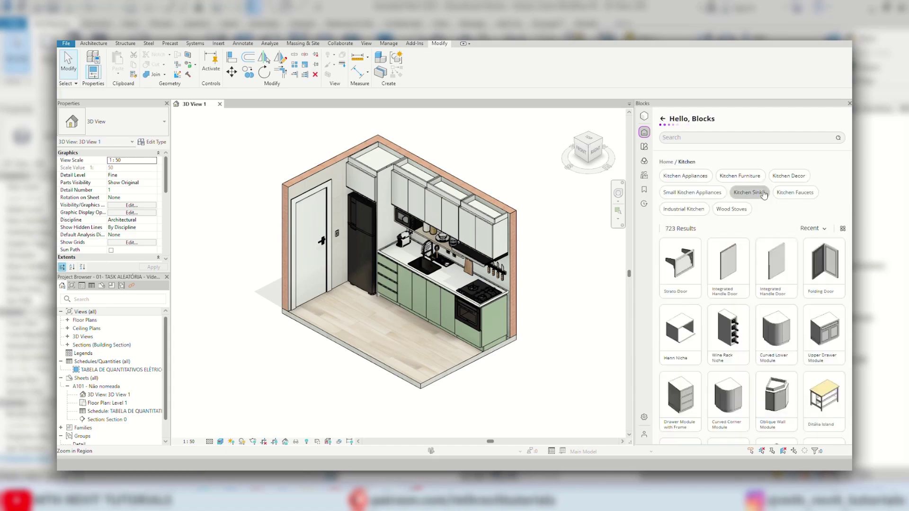
click(725, 193)
click(717, 178)
scroll(719, 182, down, 3)
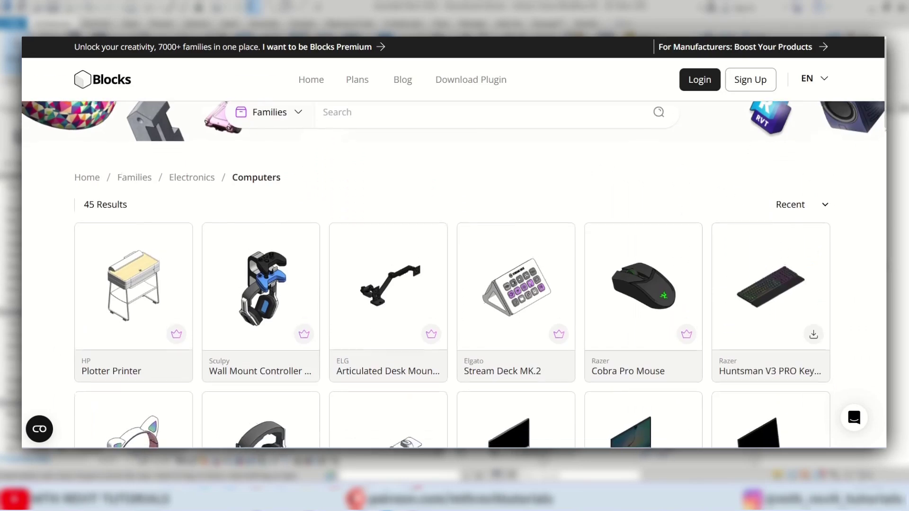
scroll(454, 236, down, 1)
scroll(455, 274, down, 3)
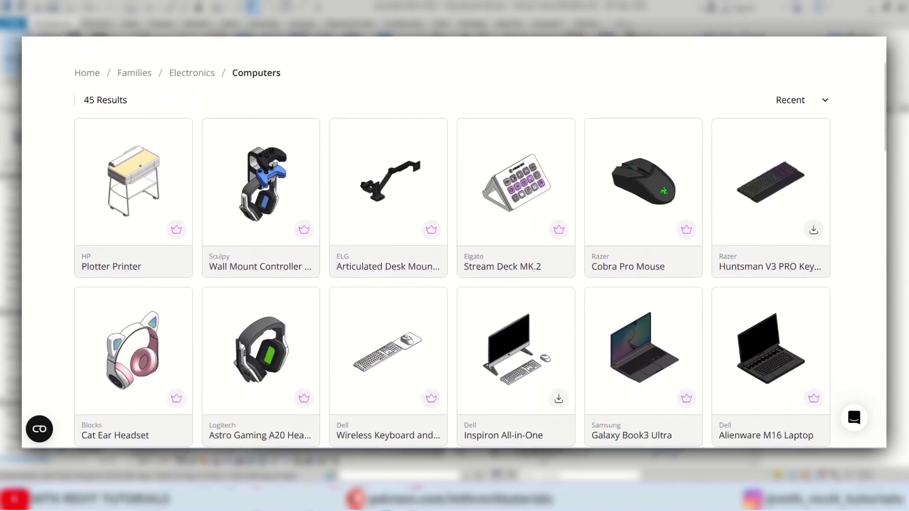
scroll(455, 274, down, 3)
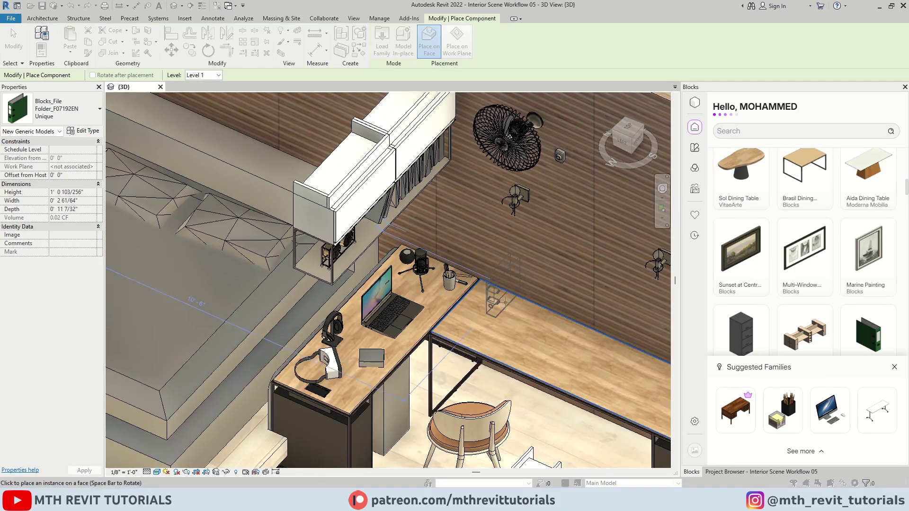
Place a green binder on the desk, copy it alongside, and add a Plush Teddy Bear.
click(475, 289)
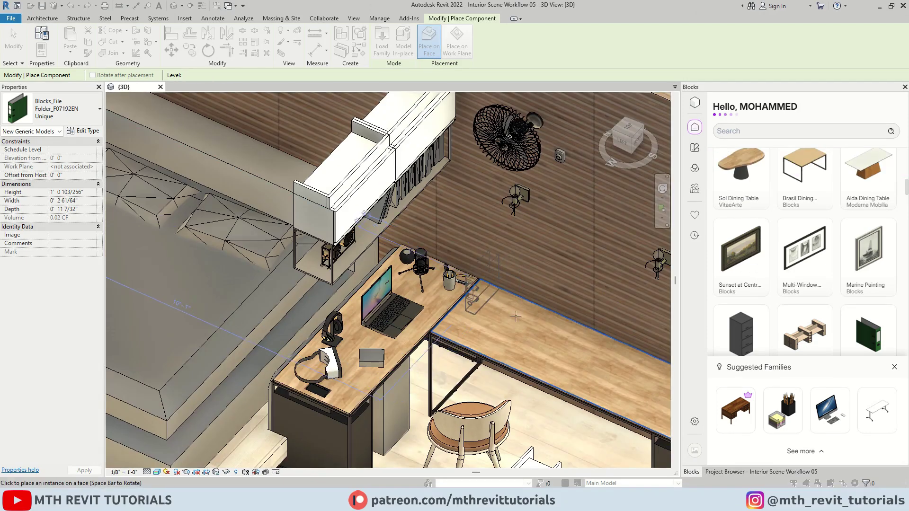
key(Escape)
key(Escape)
click(475, 289)
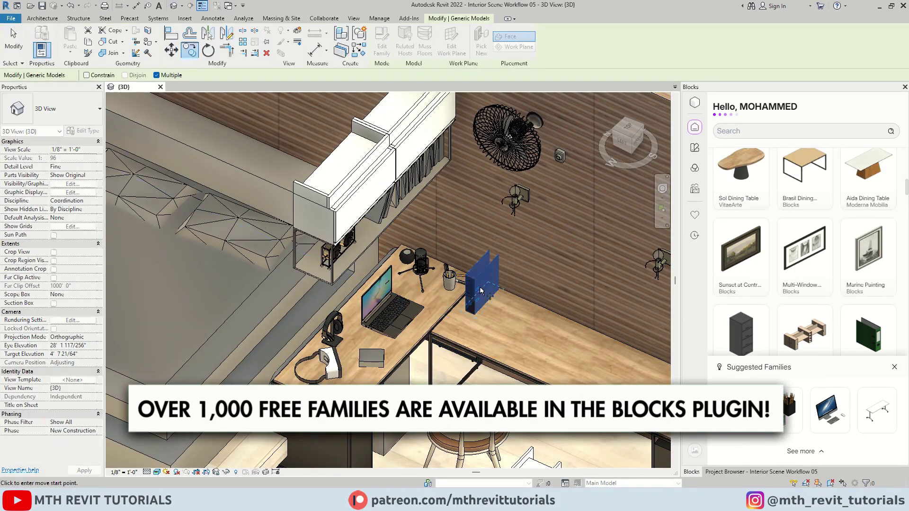
ctrl+drag(475, 289, 568, 360)
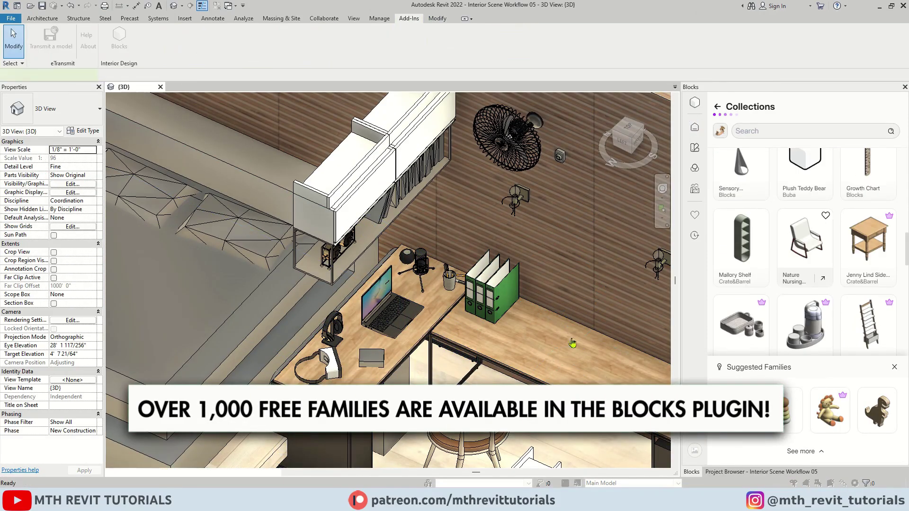
click(804, 165)
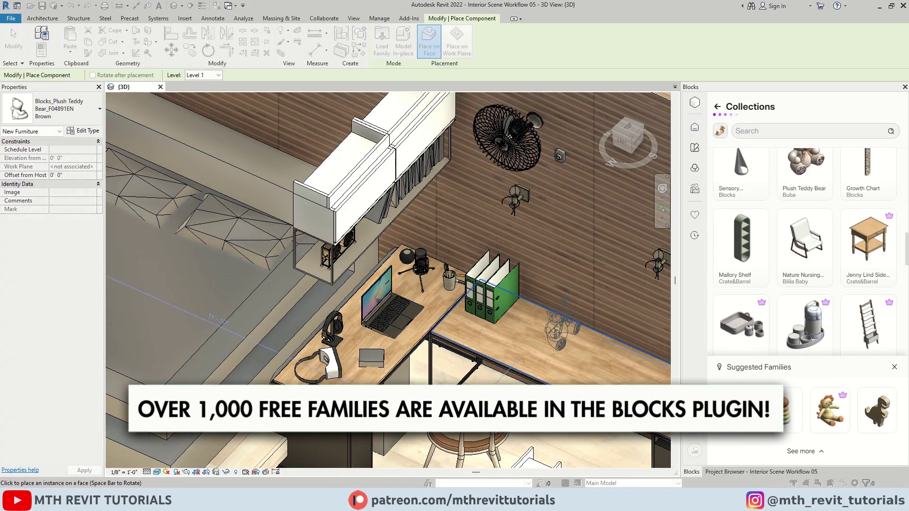
click(564, 338)
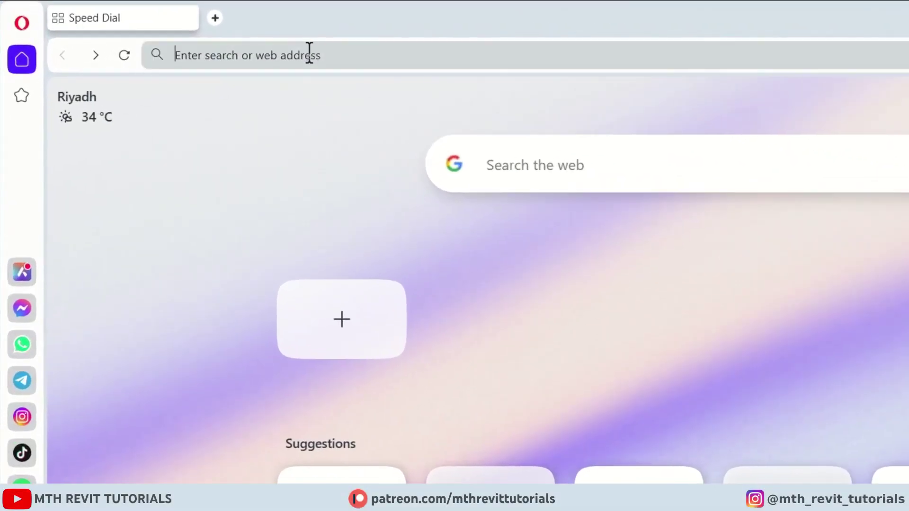
Visit blocksrvt.com and download the free Blocks plugin installer from its Autodesk App Store page.
text(blocks)
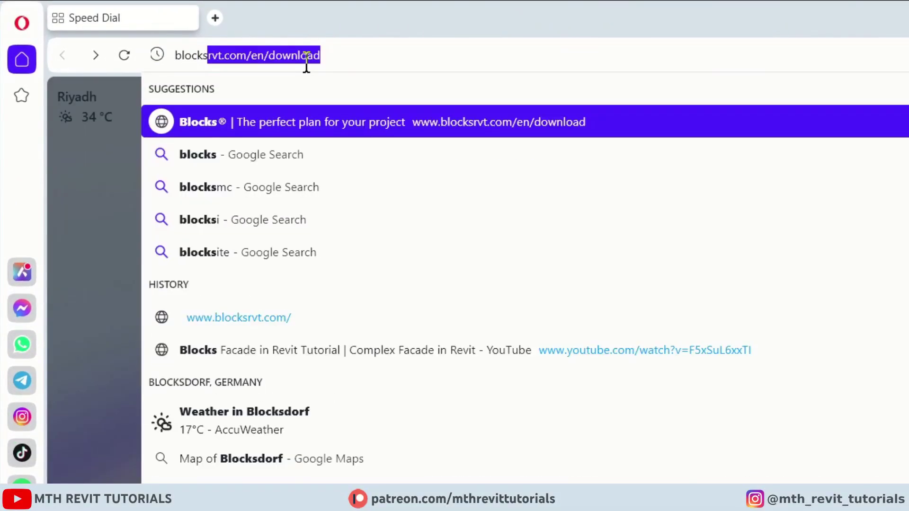
text(rvt.com)
key(Return)
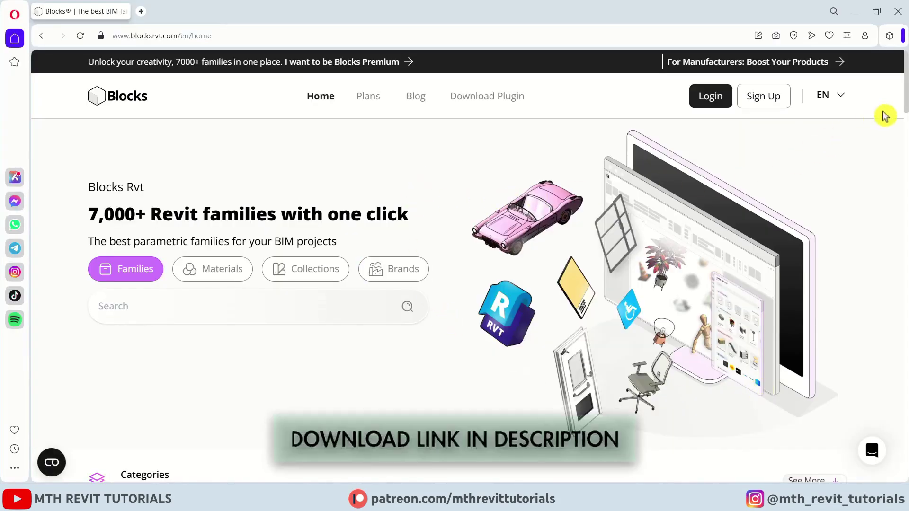
drag(906, 105, 905, 320)
scroll(669, 258, up, 20)
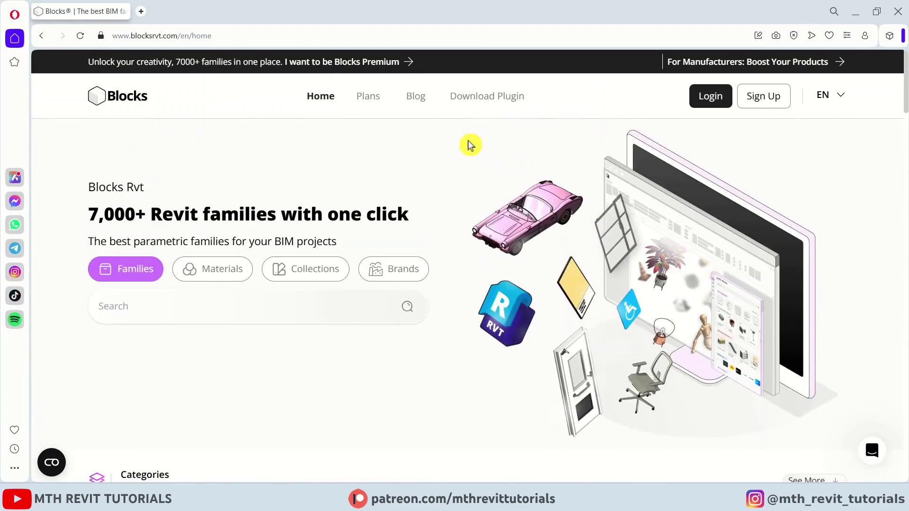
click(496, 108)
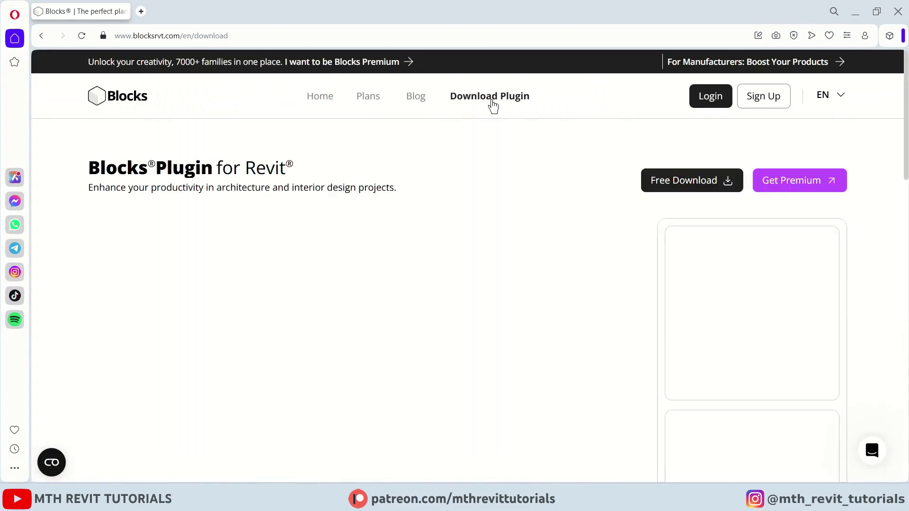
click(688, 182)
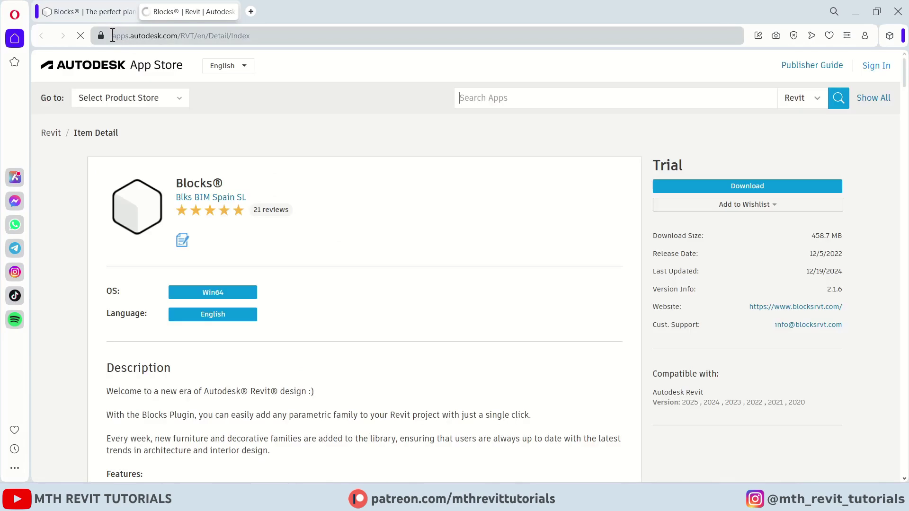
drag(113, 35, 181, 35)
click(543, 230)
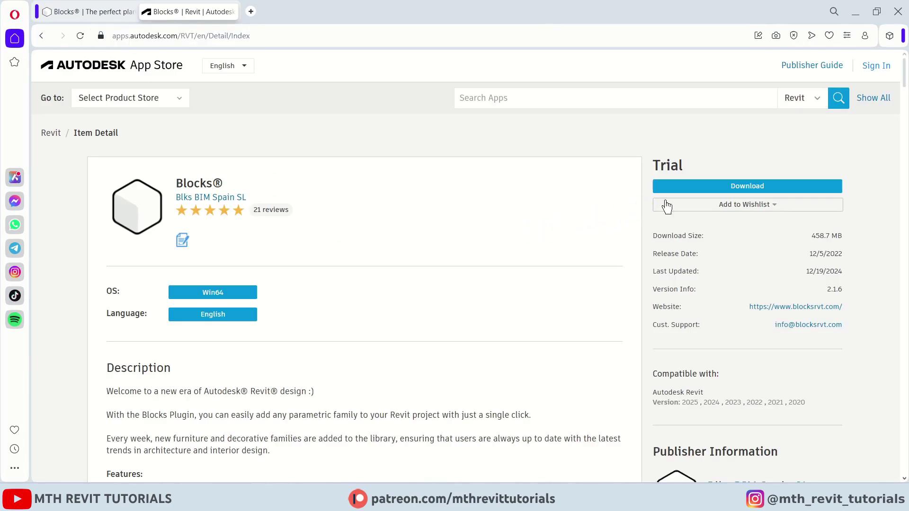
click(736, 190)
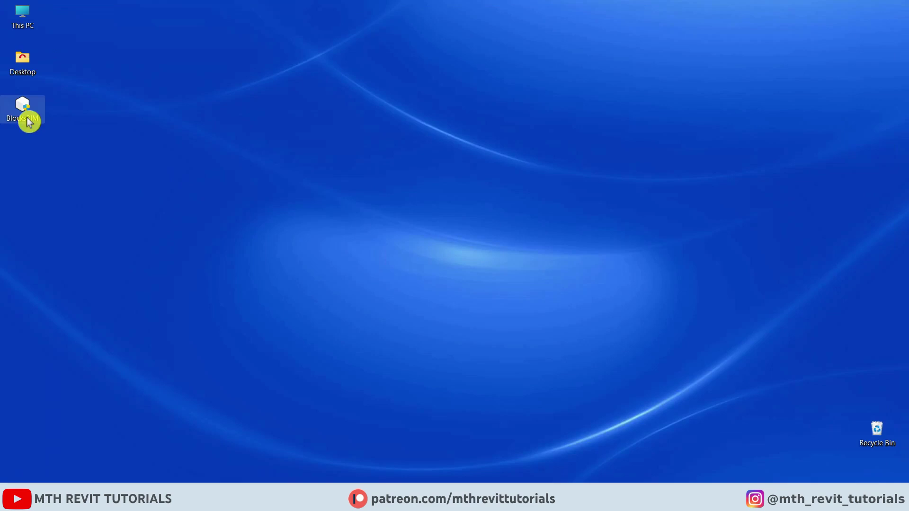
Run the BlocksBIM installer as administrator, accept the license terms, and start the installation.
right_click(29, 116)
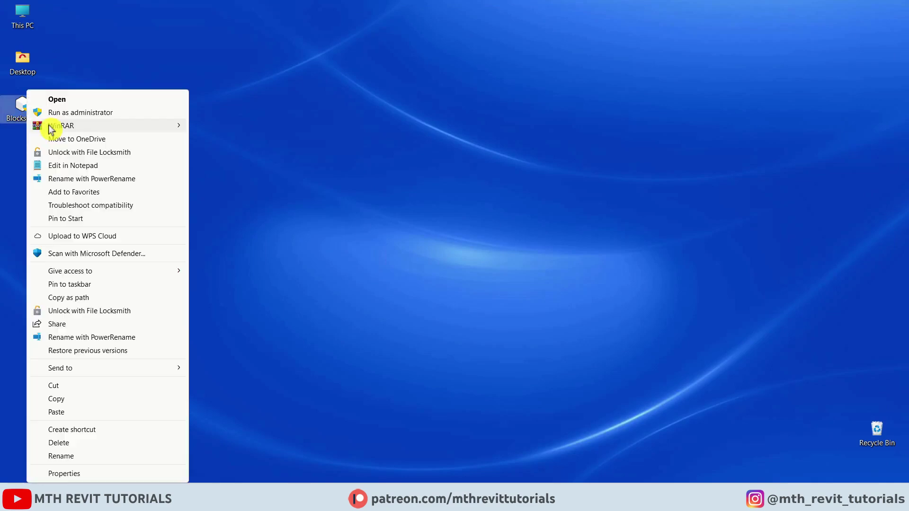
click(111, 112)
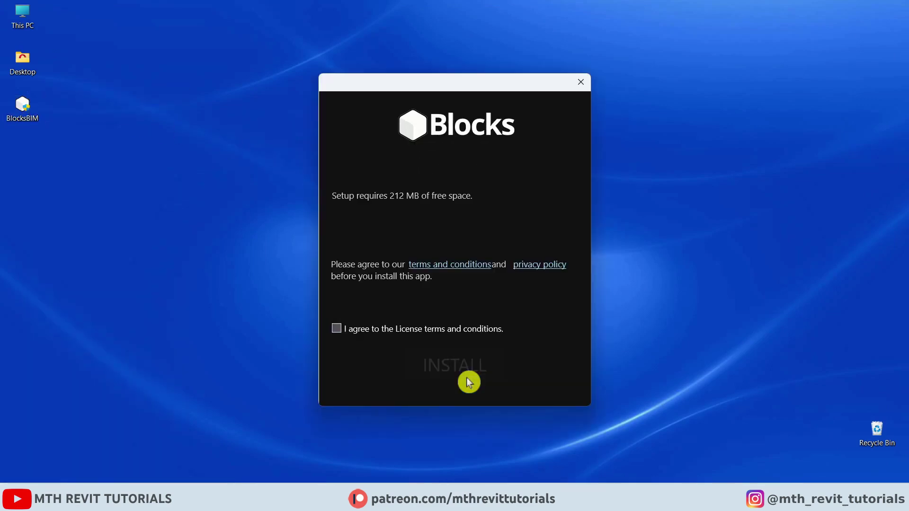
click(374, 331)
click(470, 375)
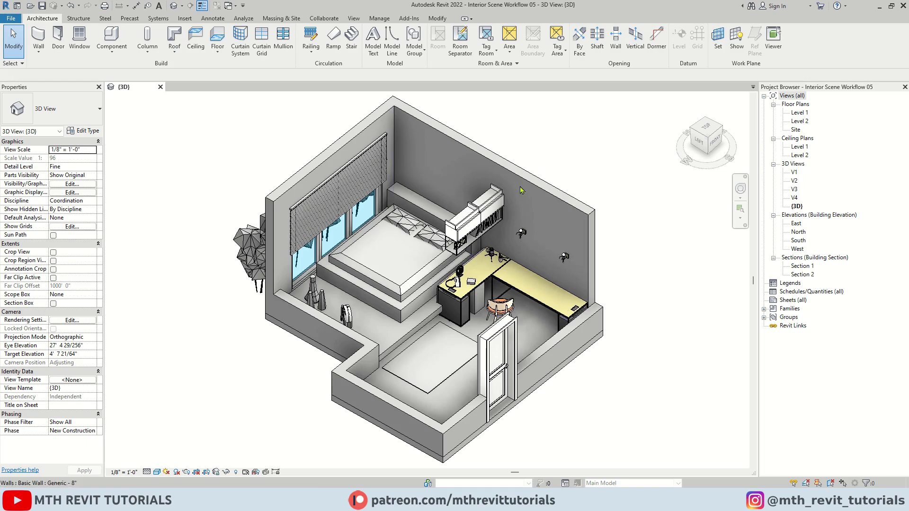
middle_drag(457, 184, 450, 192)
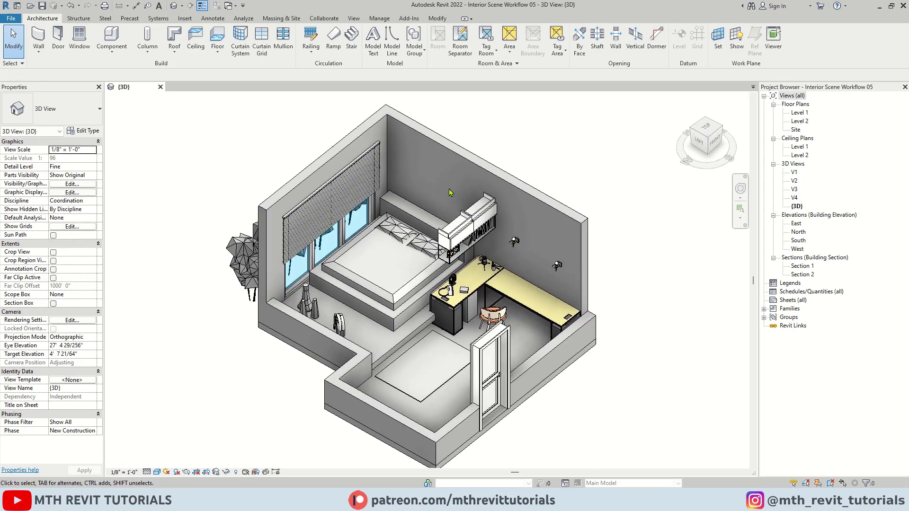
Launch Blocks from Add-Ins, sign in with the account e-mail and password, and pick the profile.
click(415, 20)
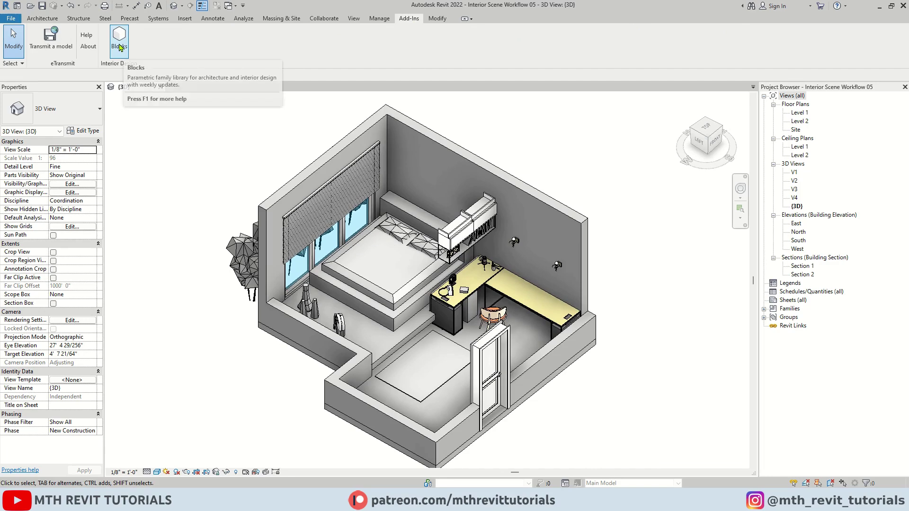
click(120, 48)
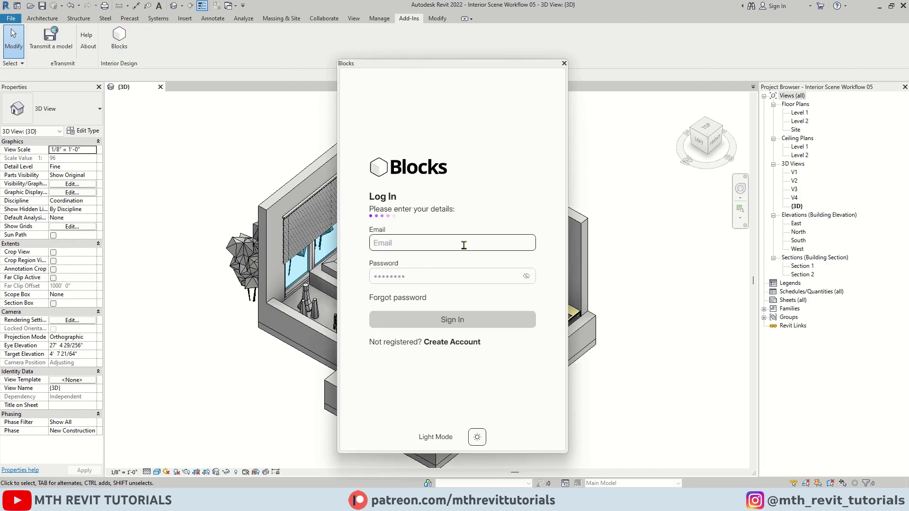
click(457, 244)
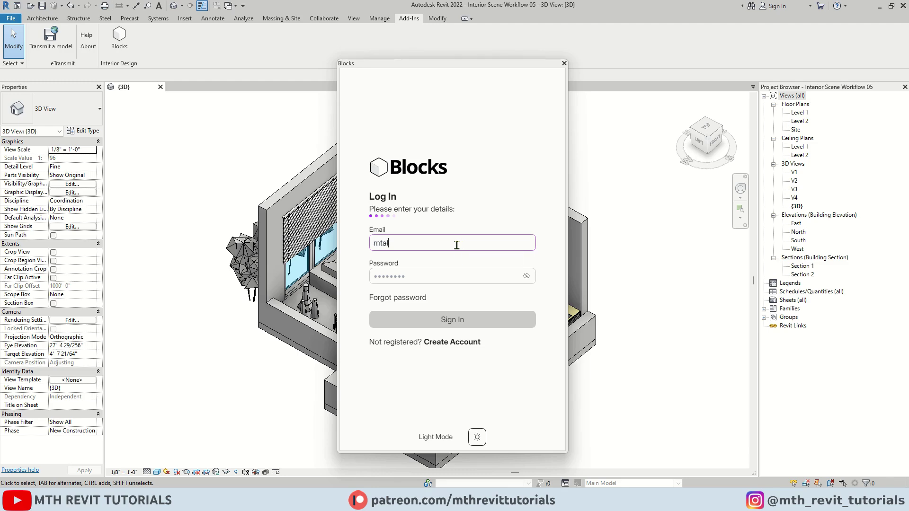
click(480, 277)
text(•••••••••••)
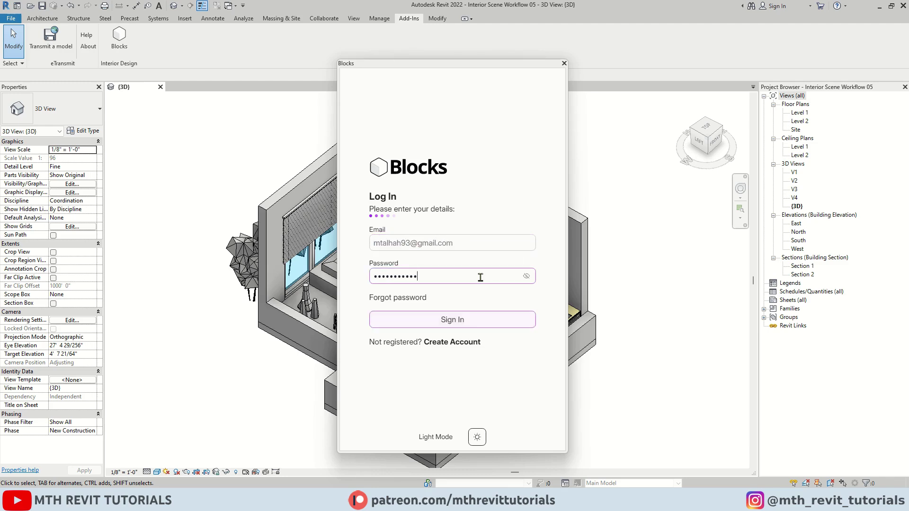
text(••••••)
click(468, 326)
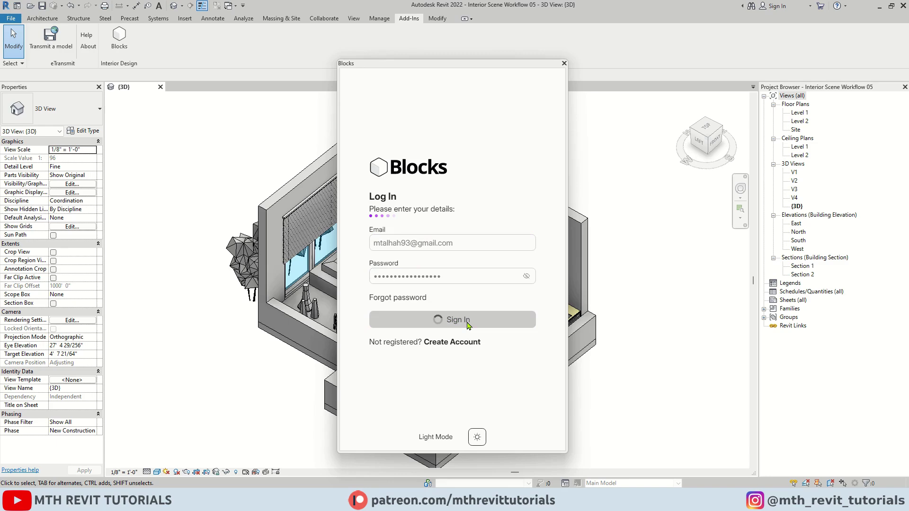
click(394, 274)
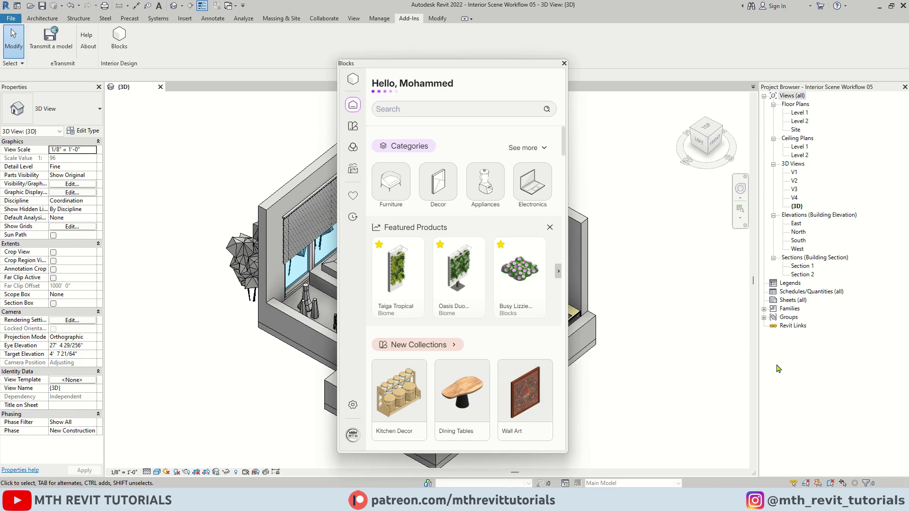
Dock the Blocks window on the right, widen it, and toggle between Project Browser and Blocks tabs.
drag(446, 70, 811, 95)
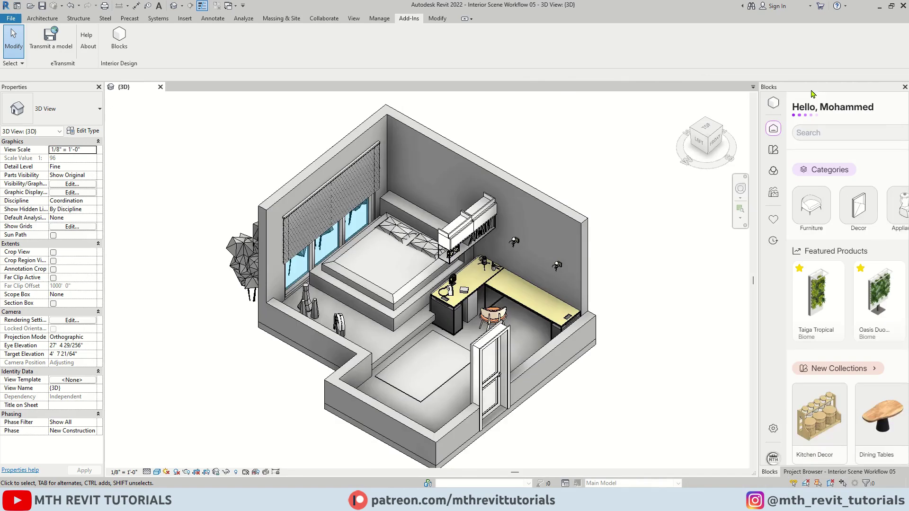
drag(756, 202, 695, 203)
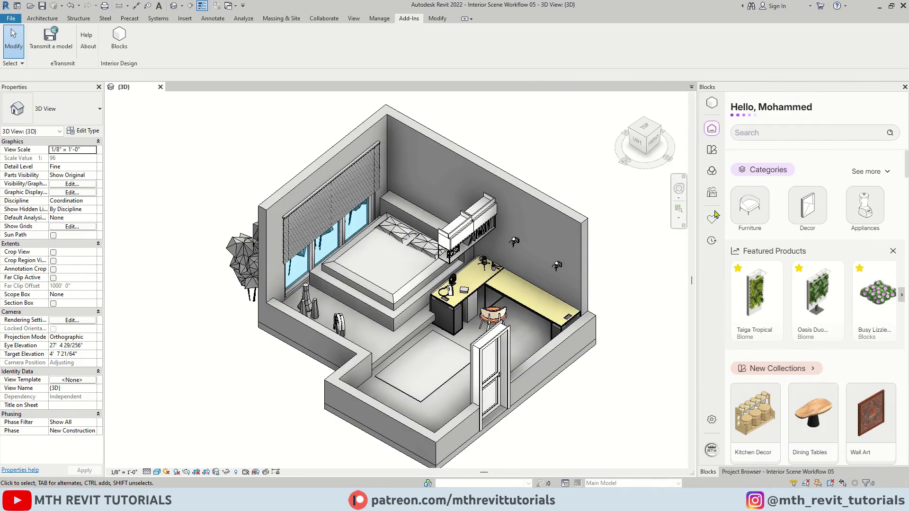
click(736, 472)
click(709, 473)
click(736, 474)
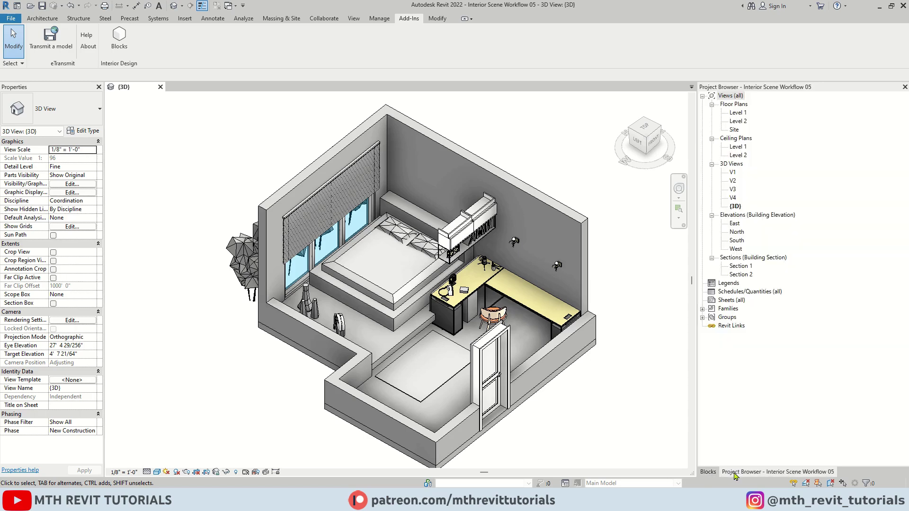
click(709, 473)
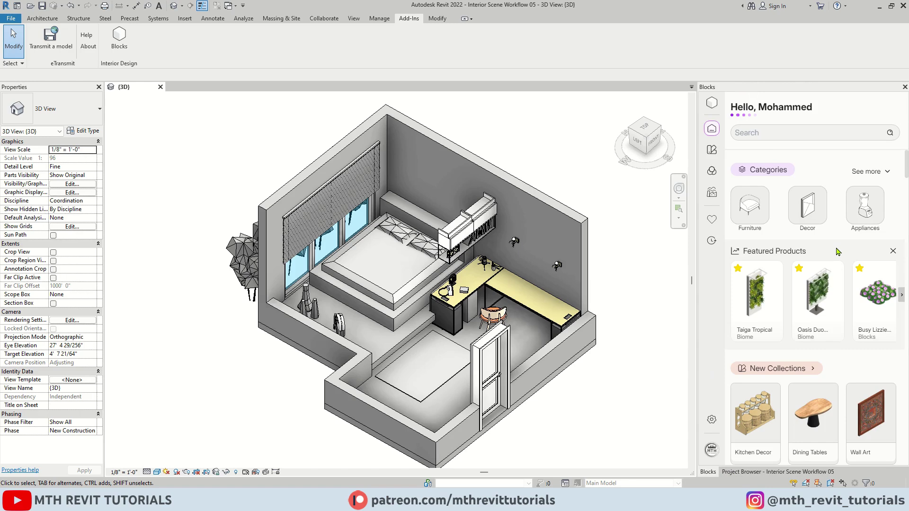
Scroll the Blocks home page and expand it to show all product categories.
scroll(781, 331, down, 10)
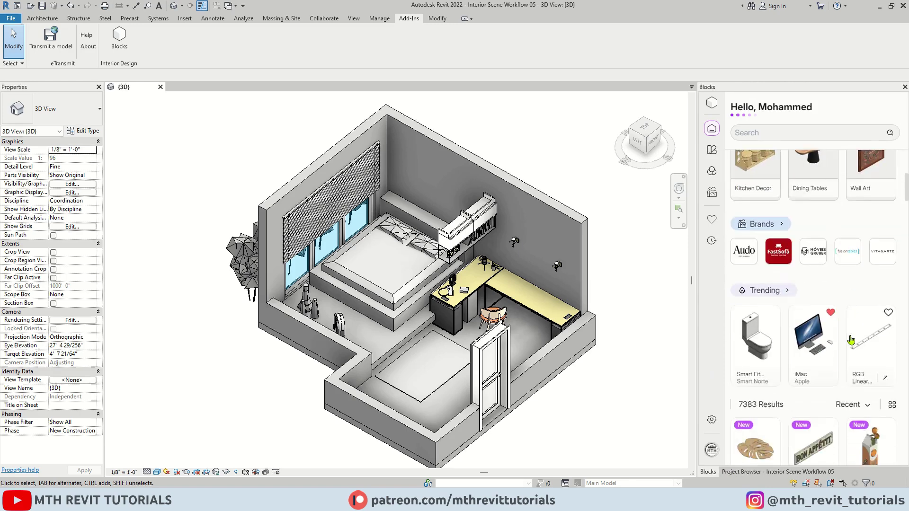
scroll(815, 338, down, 3)
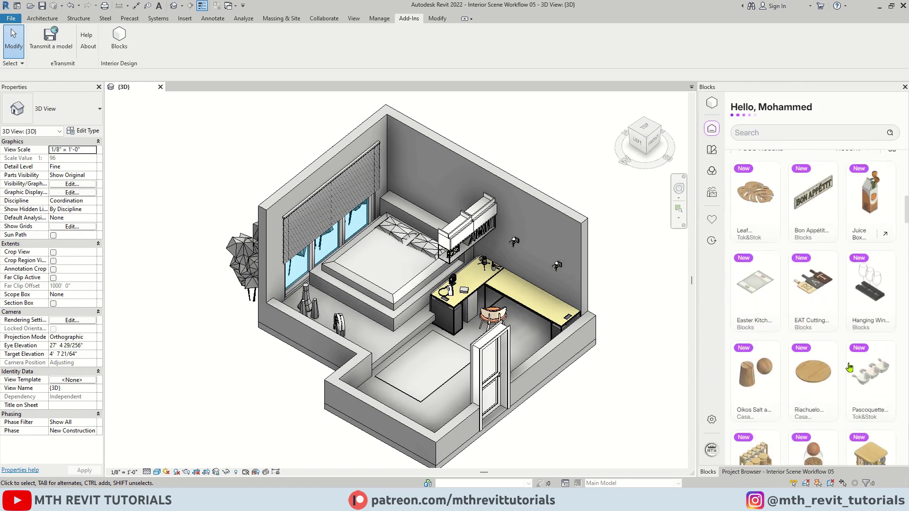
scroll(850, 368, down, 6)
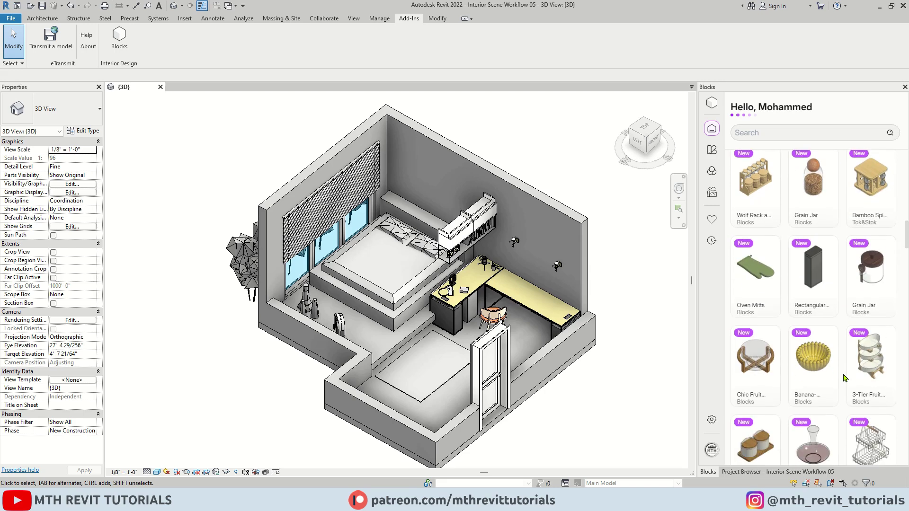
click(889, 435)
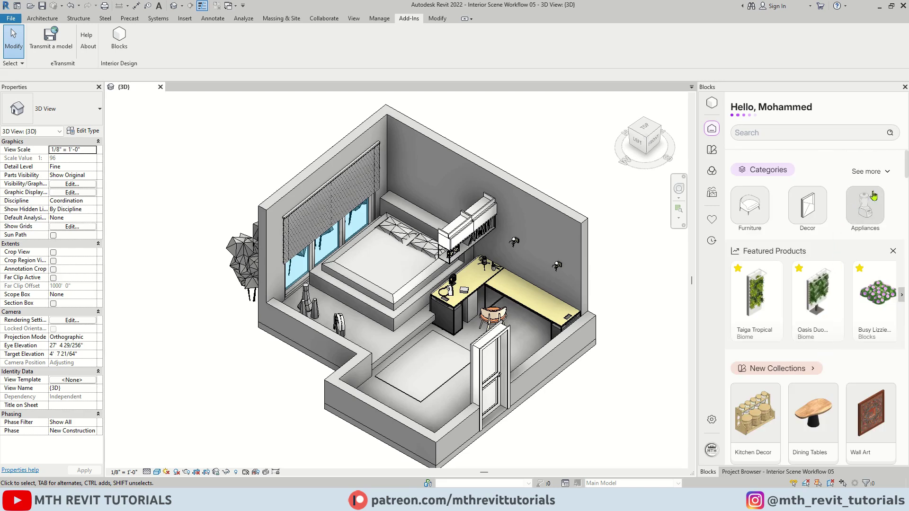
click(886, 172)
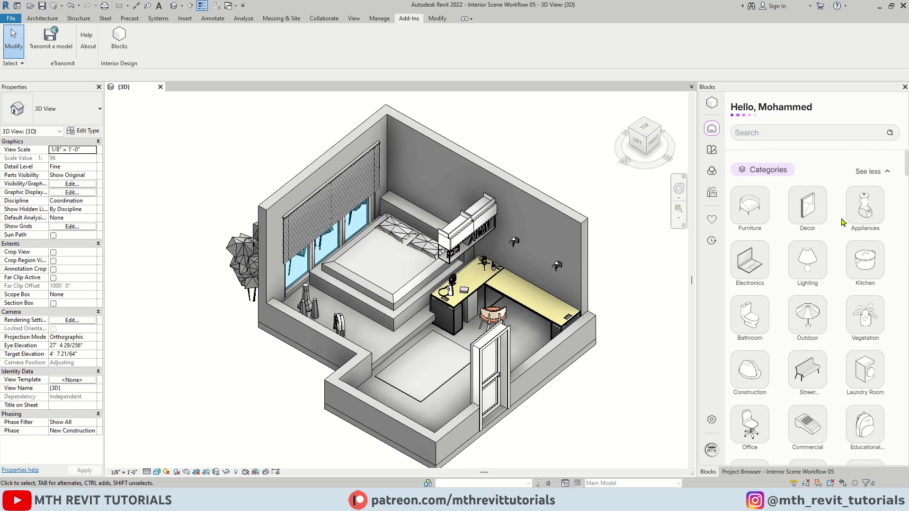
scroll(813, 398, down, 1)
scroll(813, 398, down, 5)
scroll(871, 393, up, 4)
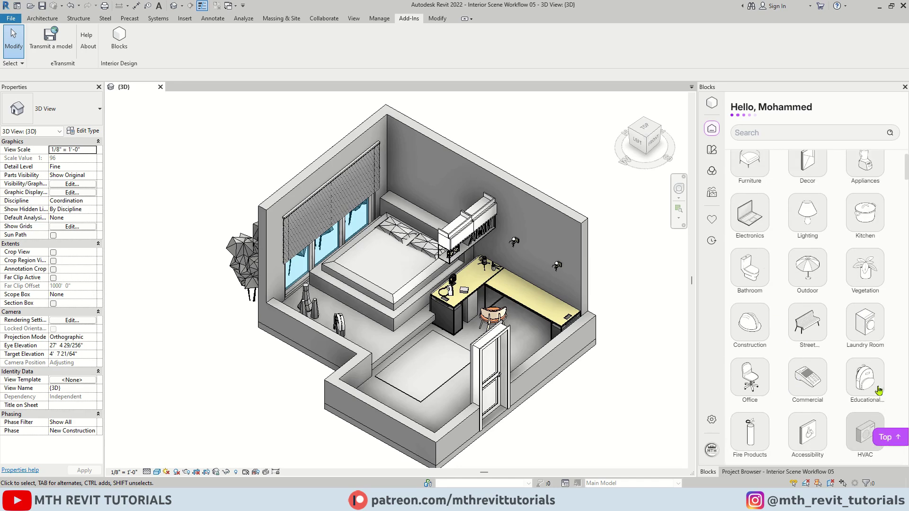
scroll(878, 389, up, 1)
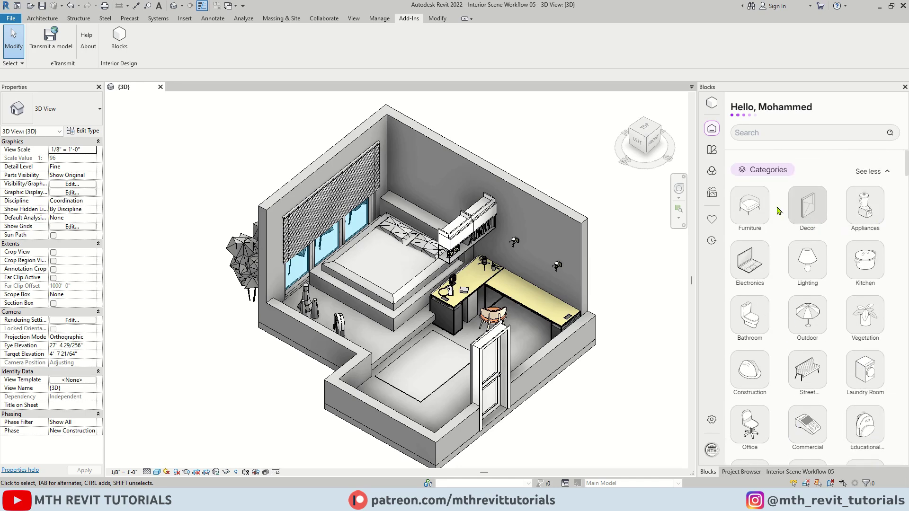
Open the Collections overview, browse the Lighting collection, and return to the overview.
click(711, 151)
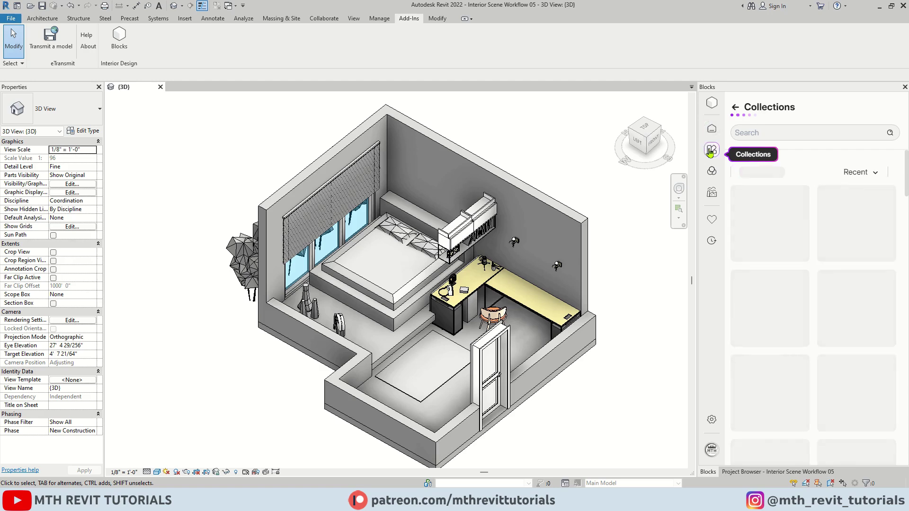
scroll(832, 314, down, 1)
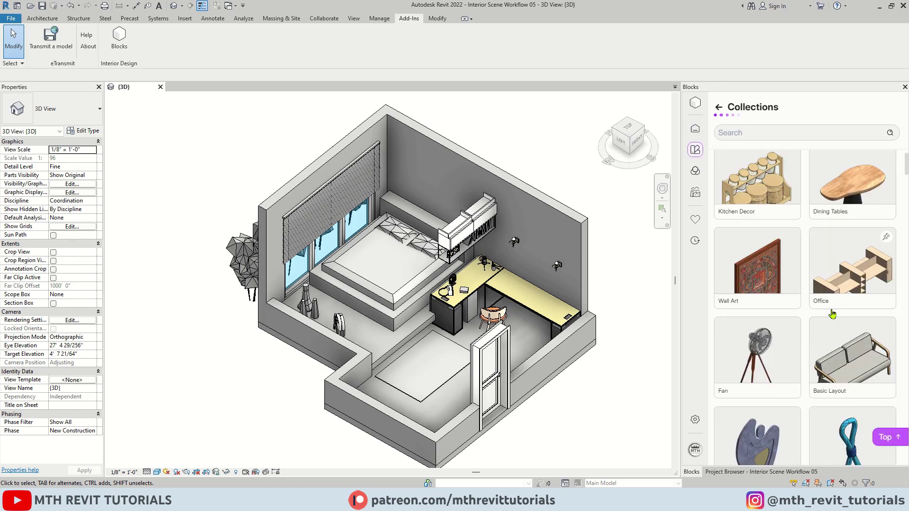
scroll(833, 315, down, 4)
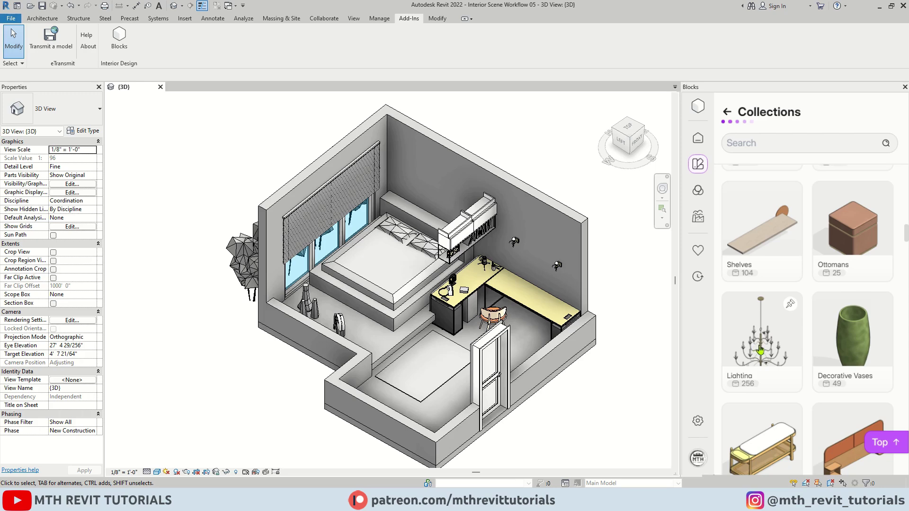
click(760, 351)
scroll(823, 322, down, 6)
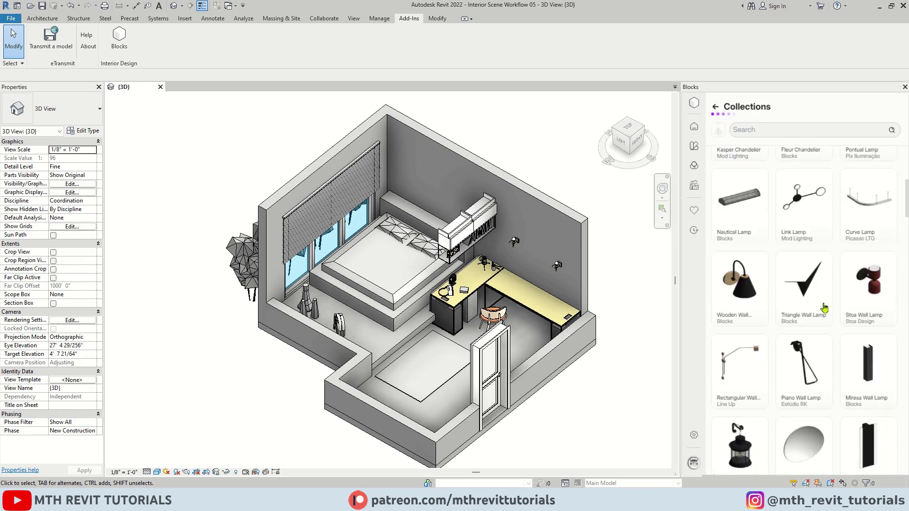
scroll(824, 308, down, 5)
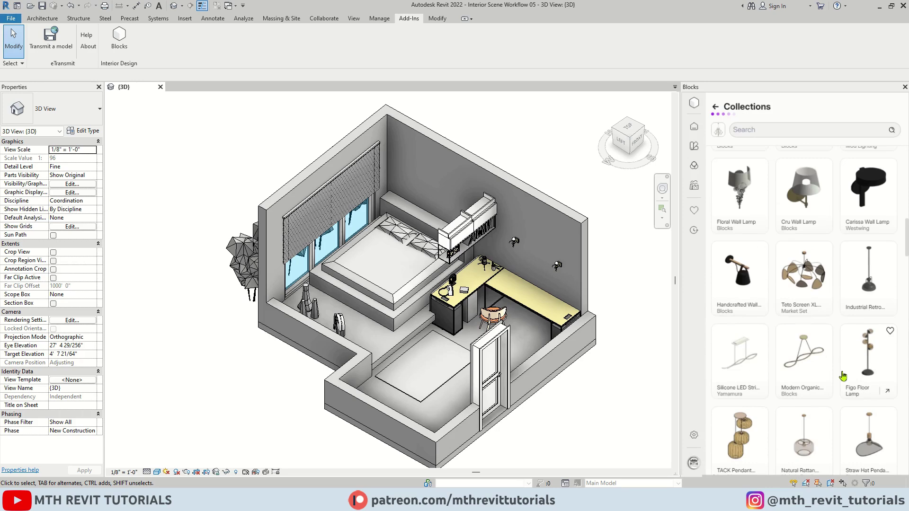
scroll(843, 376, down, 4)
click(715, 106)
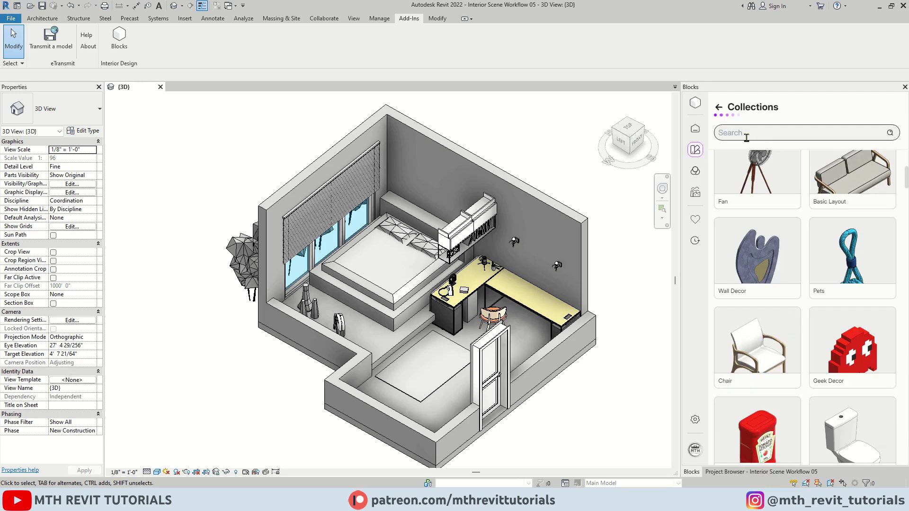
Search the catalogue for 'Lighting', review the results, and return to the top.
click(759, 133)
text(Lighting)
key(Return)
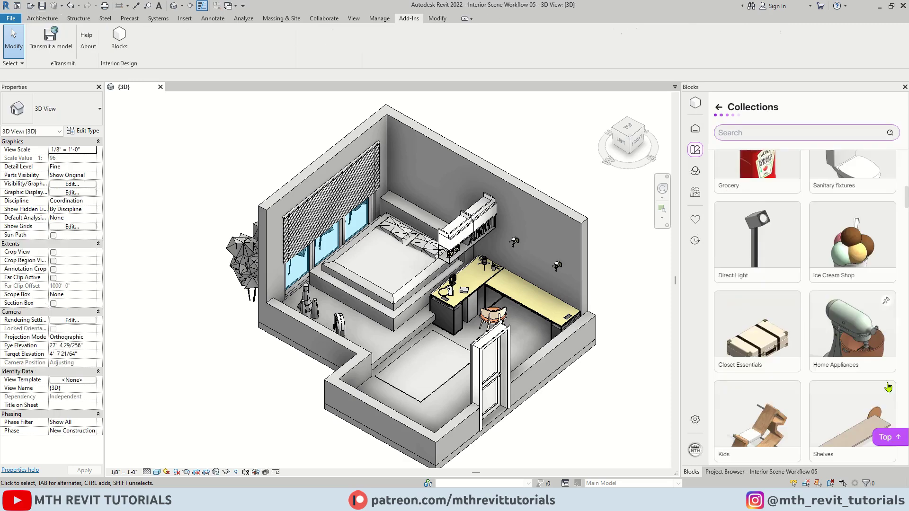
scroll(802, 369, down, 1)
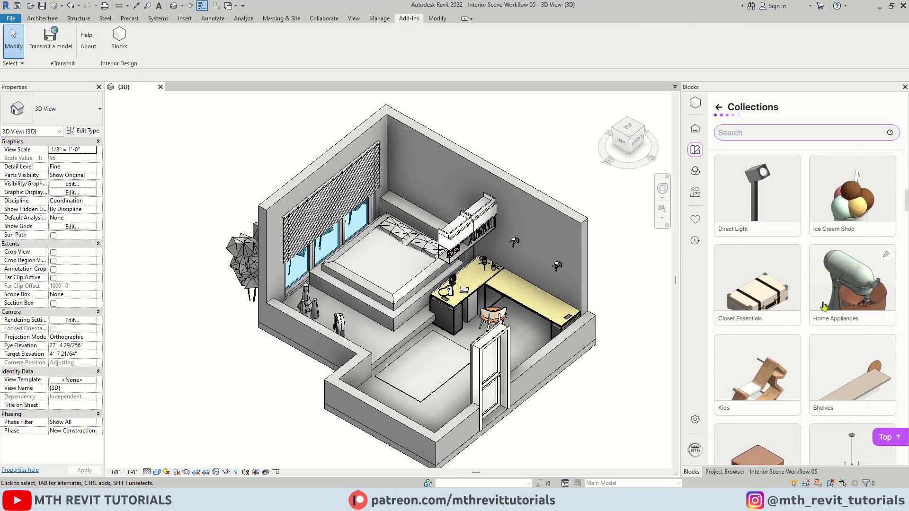
scroll(801, 369, up, 1)
scroll(802, 369, down, 2)
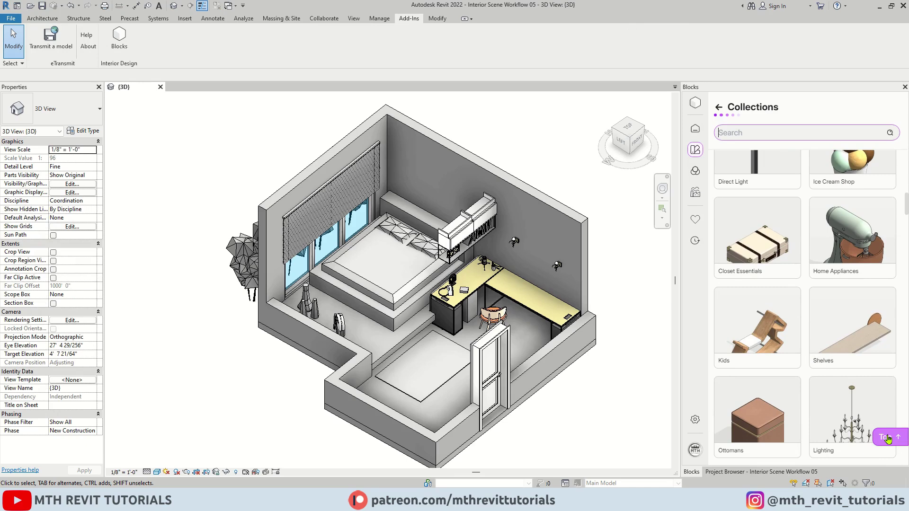
click(888, 440)
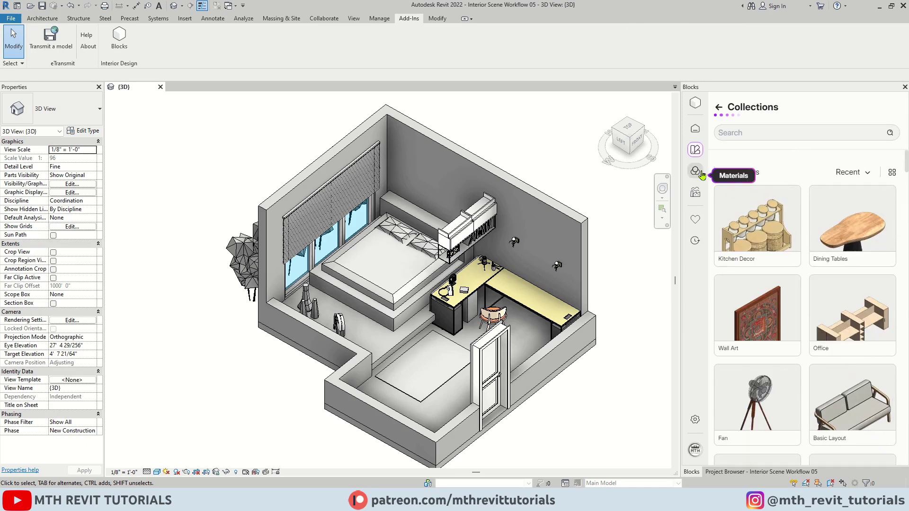
Scroll through the Blocks Materials library, then browse the Brands page logos.
click(696, 171)
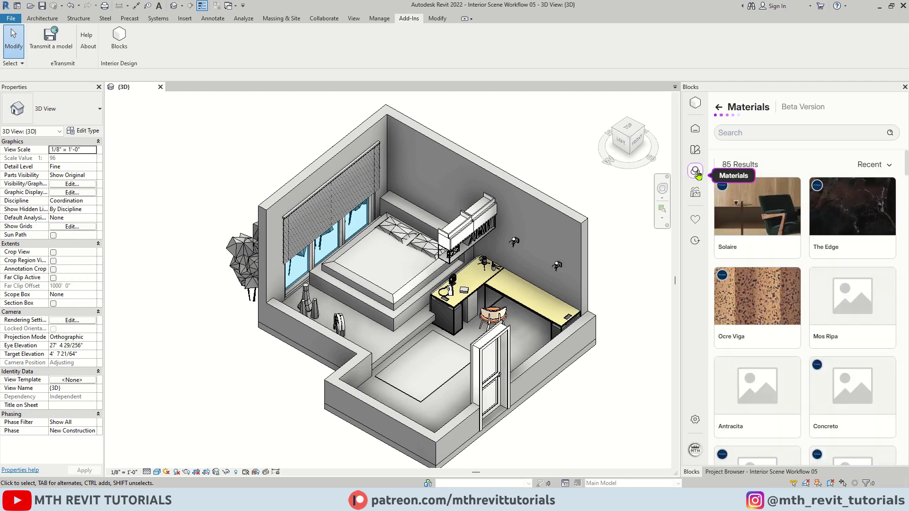
scroll(870, 242, down, 10)
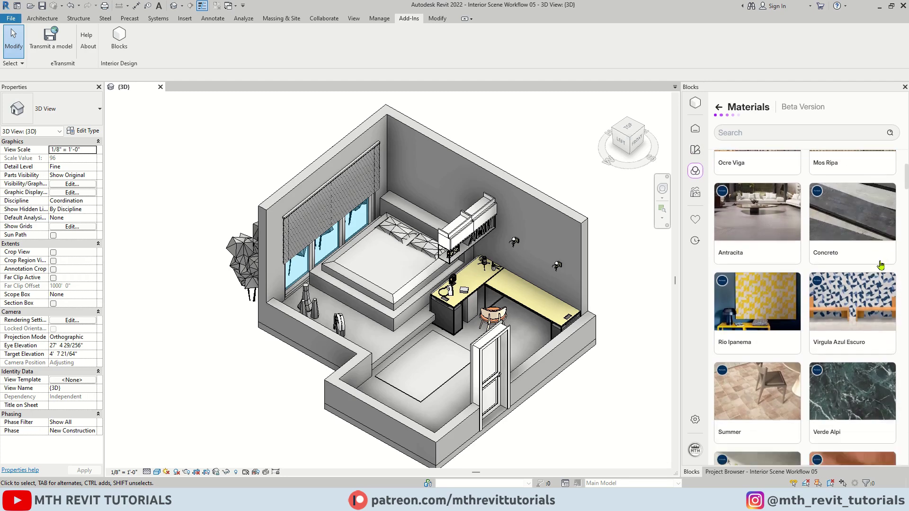
scroll(880, 267, up, 10)
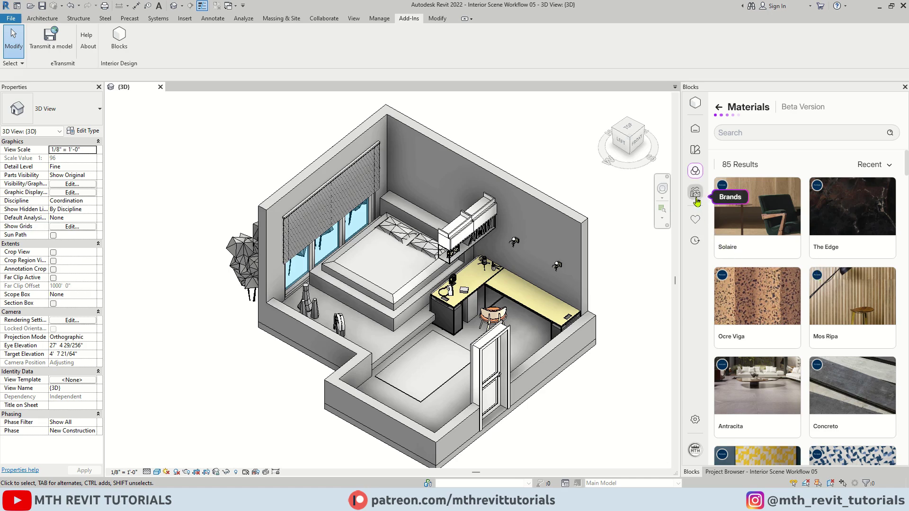
click(696, 193)
scroll(870, 332, down, 10)
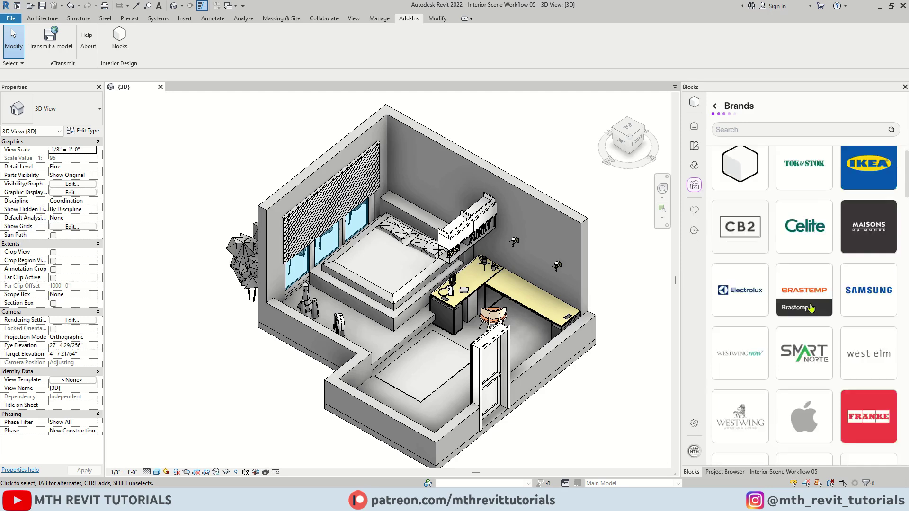
scroll(870, 333, down, 5)
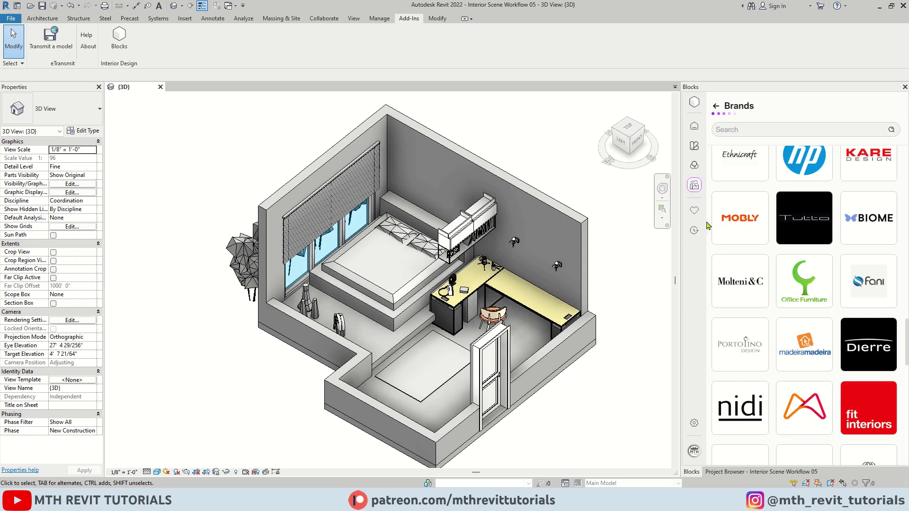
Create a new saved-items folder named 'Tables'.
click(695, 211)
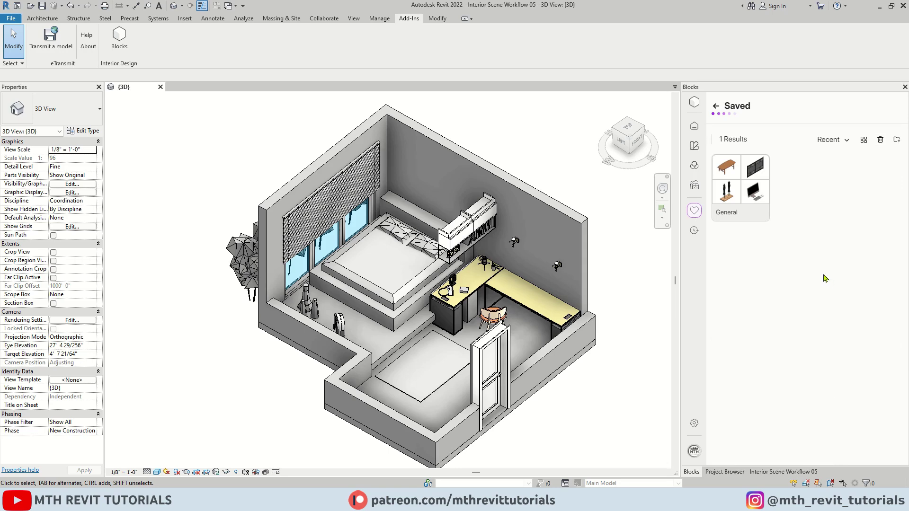
click(896, 143)
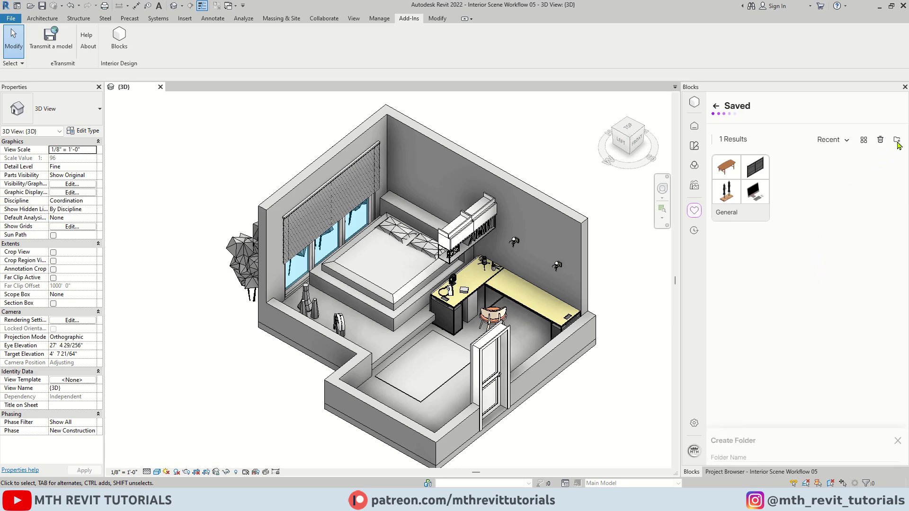
text(Tables)
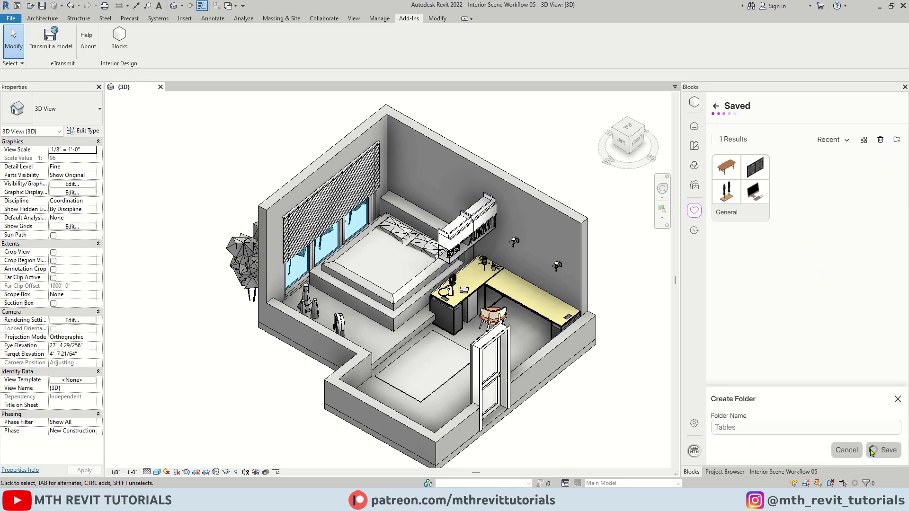
click(878, 450)
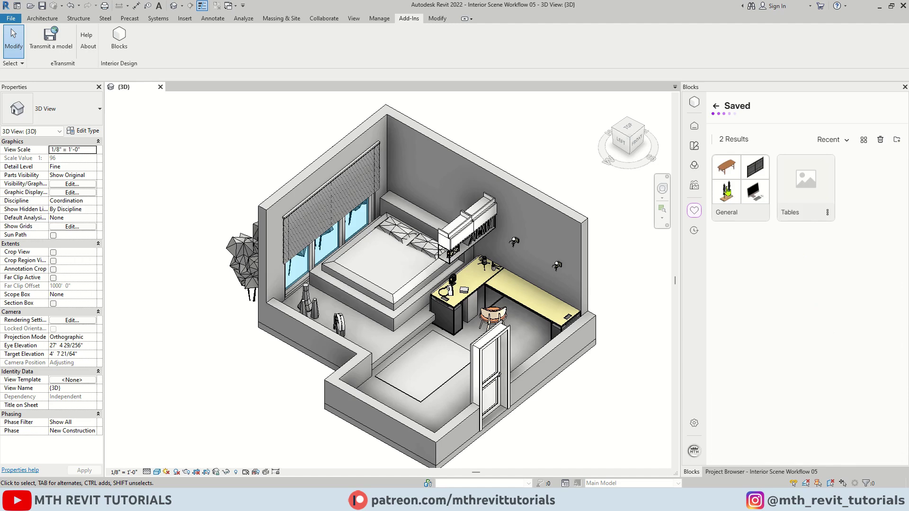
Save the Ryuna Dining Table into the Tables folder and show the Saved page.
click(694, 126)
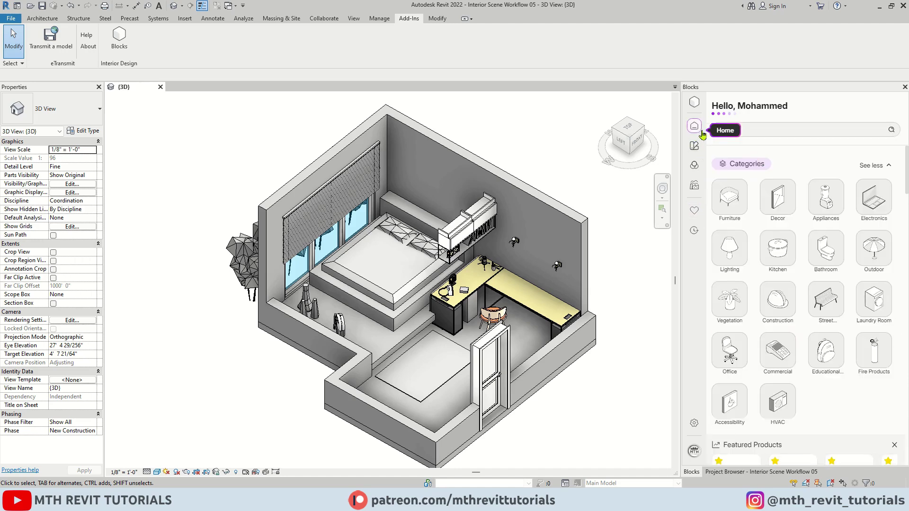
click(877, 164)
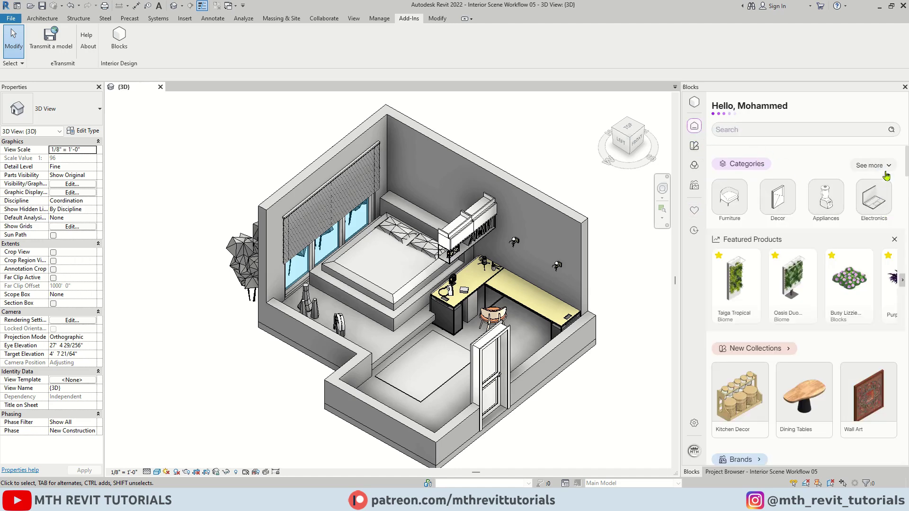
scroll(872, 322, down, 1)
scroll(872, 322, down, 10)
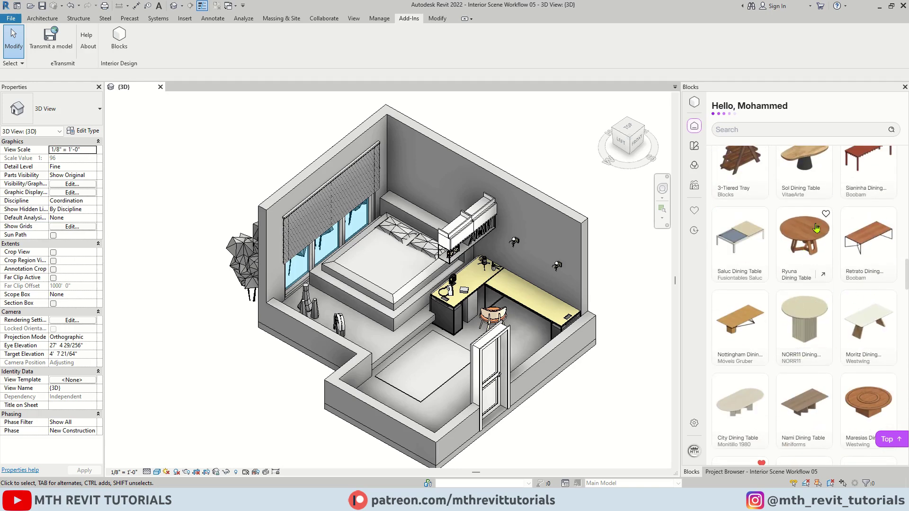
click(826, 214)
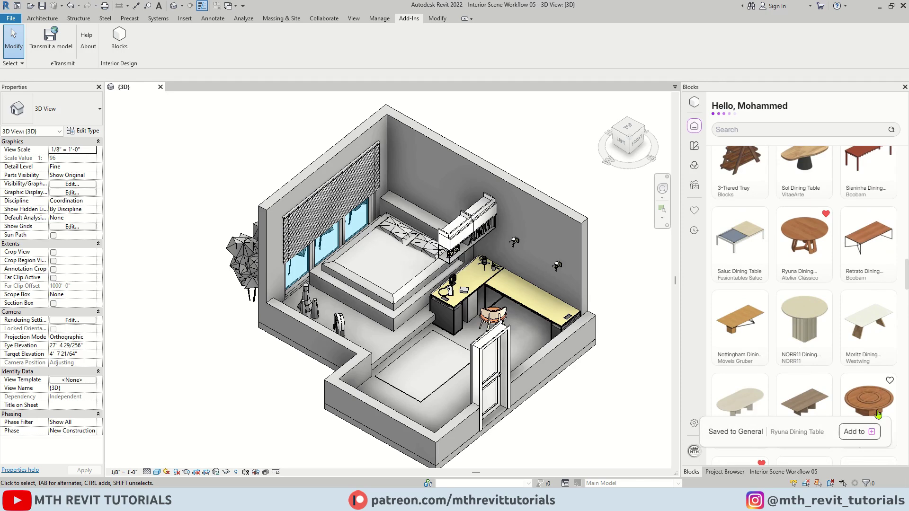
click(826, 216)
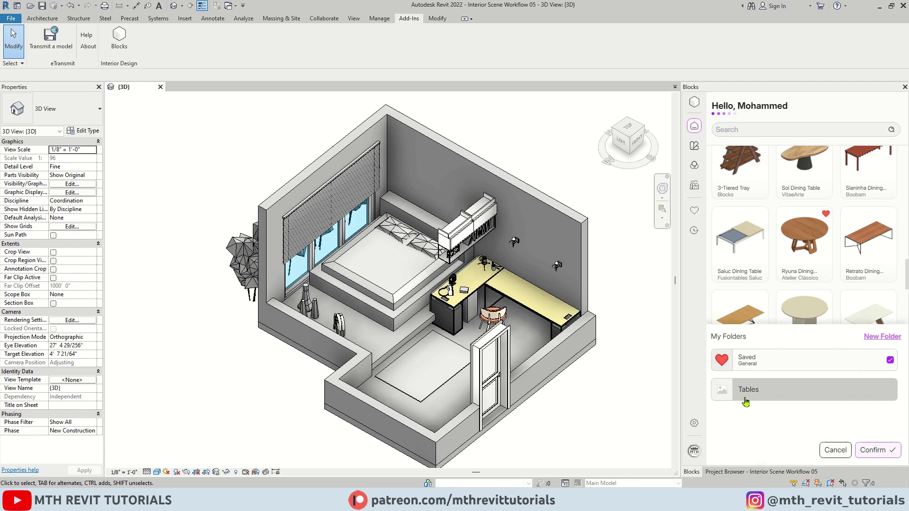
click(750, 400)
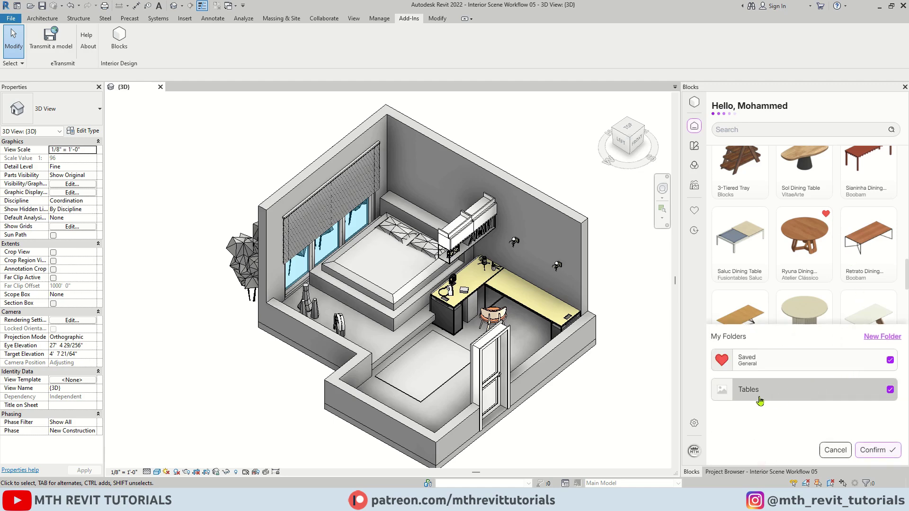
click(874, 452)
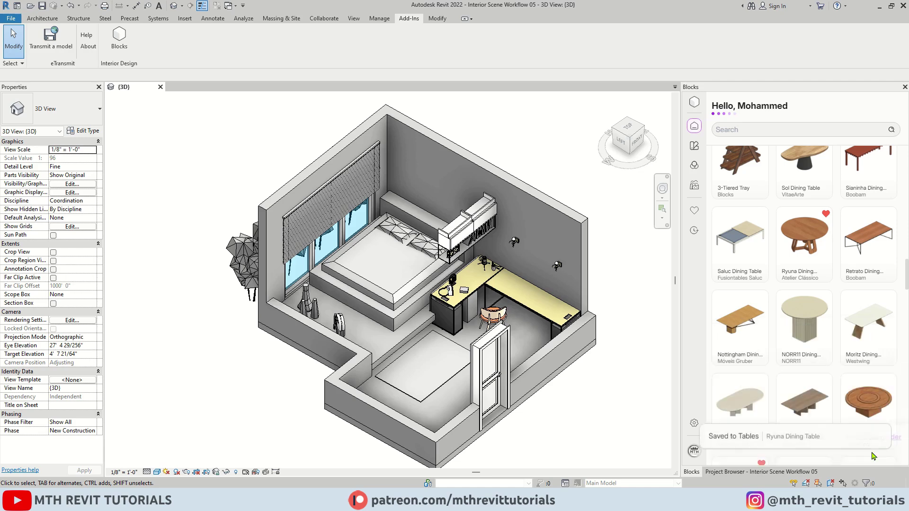
click(695, 211)
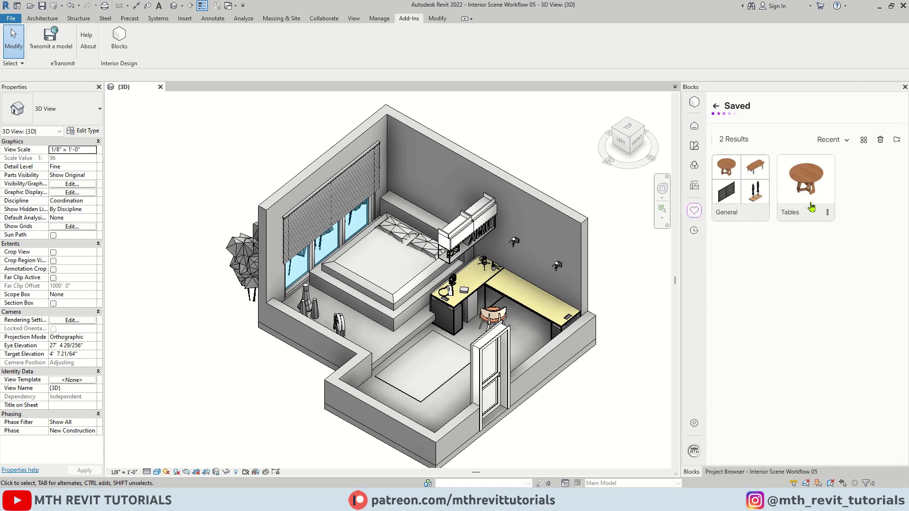
Open the Tables saved folder, then scroll the History page of used families and return to top.
click(807, 184)
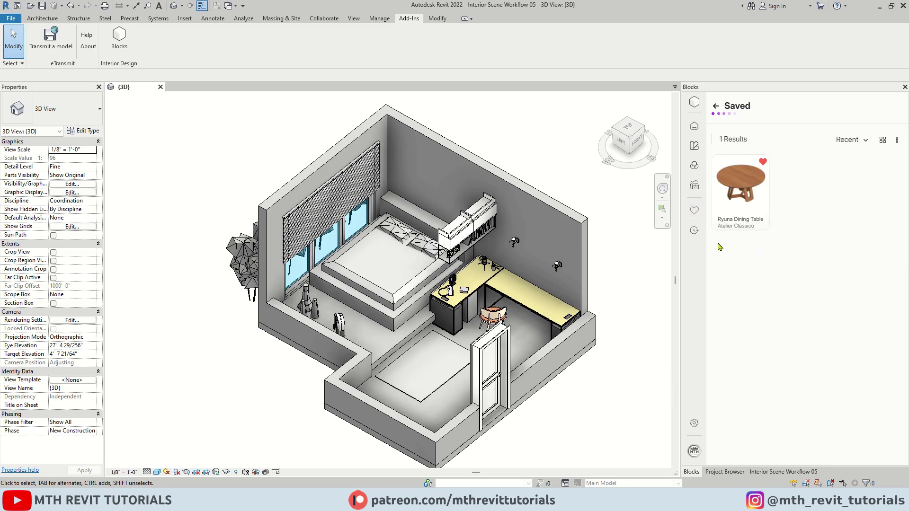
click(694, 232)
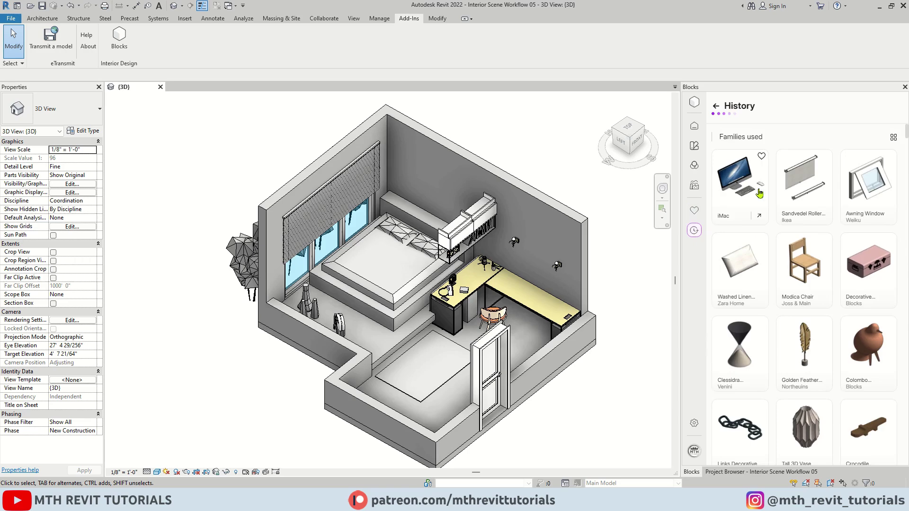
scroll(830, 271, down, 4)
scroll(830, 270, down, 6)
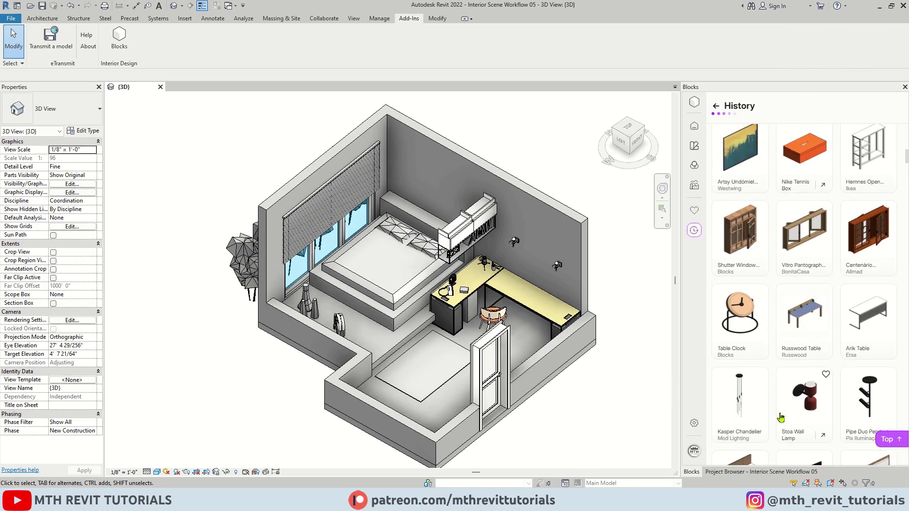
click(890, 440)
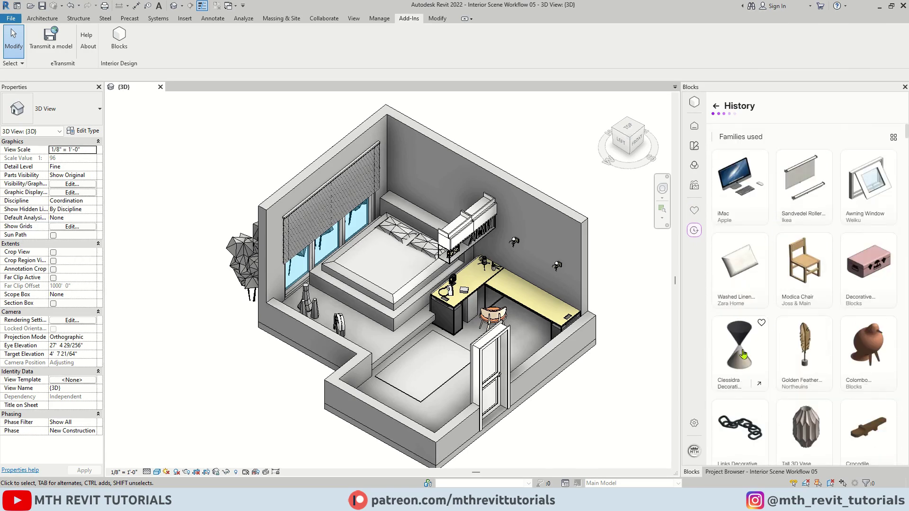
Open the Blocks Settings page, toggle the Light/Dark Mode appearance, then open the Collections page.
click(694, 423)
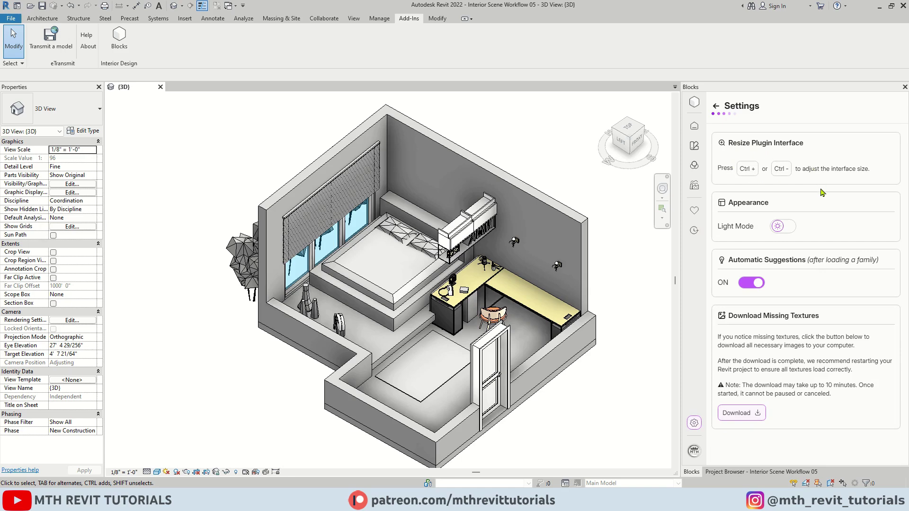
click(694, 126)
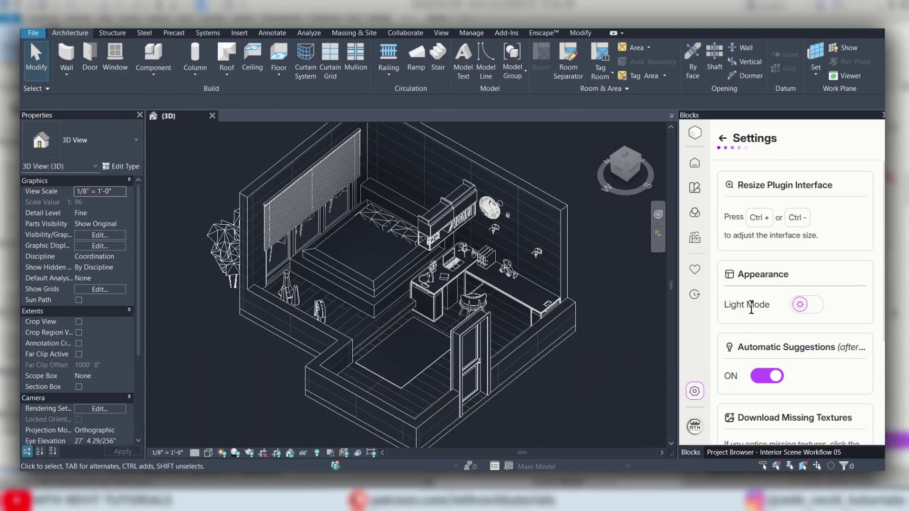
click(816, 319)
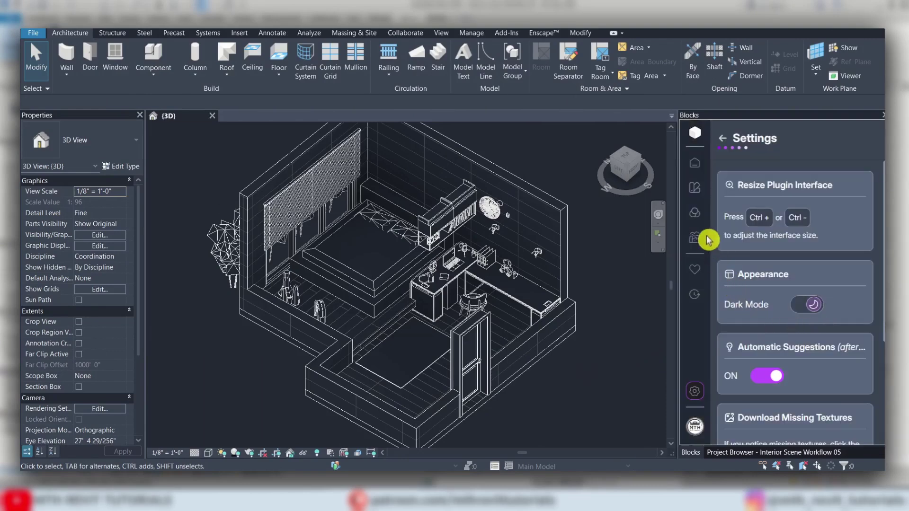
click(695, 187)
scroll(881, 284, down, 5)
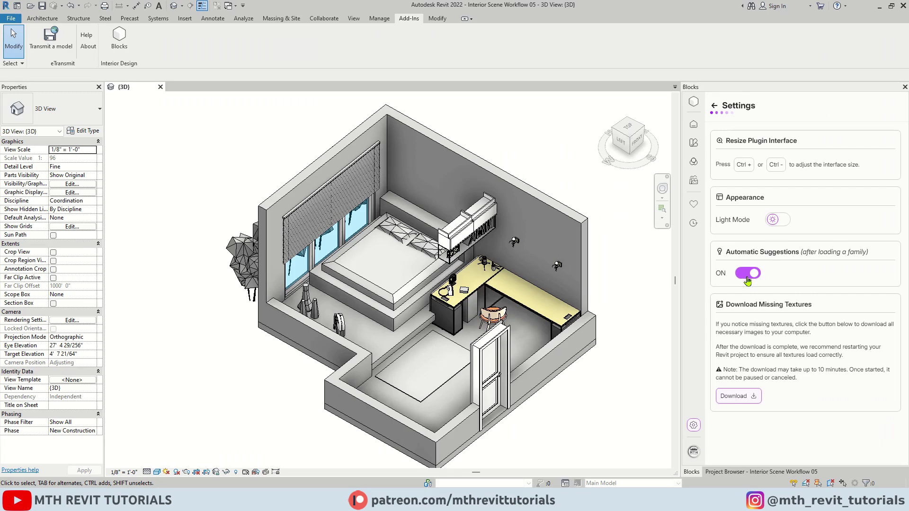
Load the Apple iMac family from Blocks' Trending list, then expand Suggested Families.
click(694, 124)
scroll(802, 341, down, 1)
scroll(802, 341, down, 5)
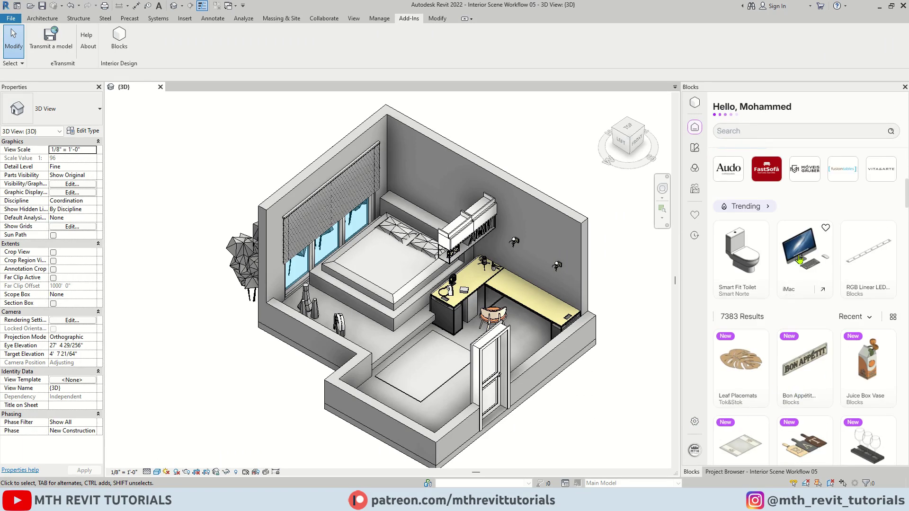
click(799, 259)
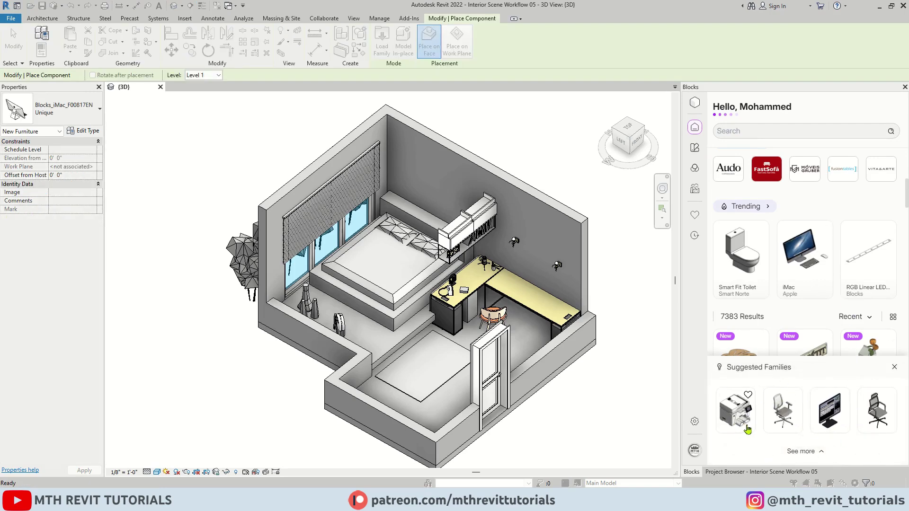
click(817, 453)
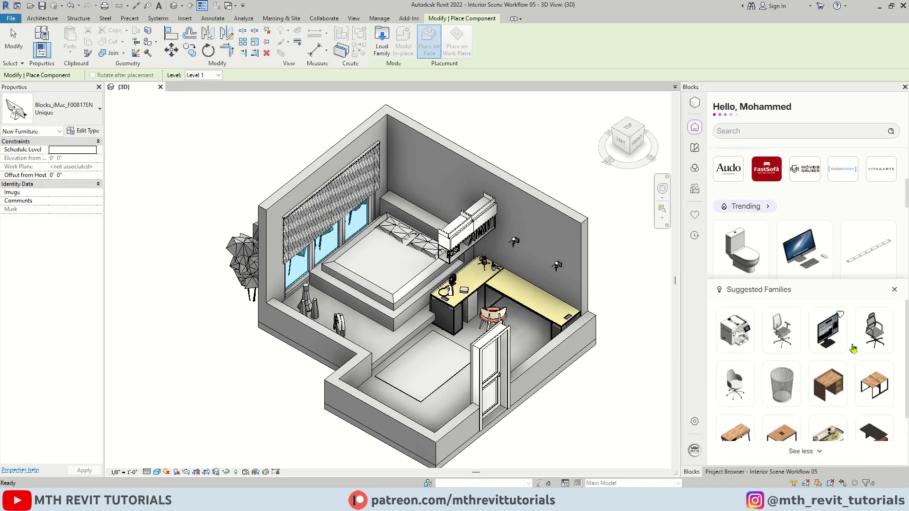
scroll(769, 397, down, 1)
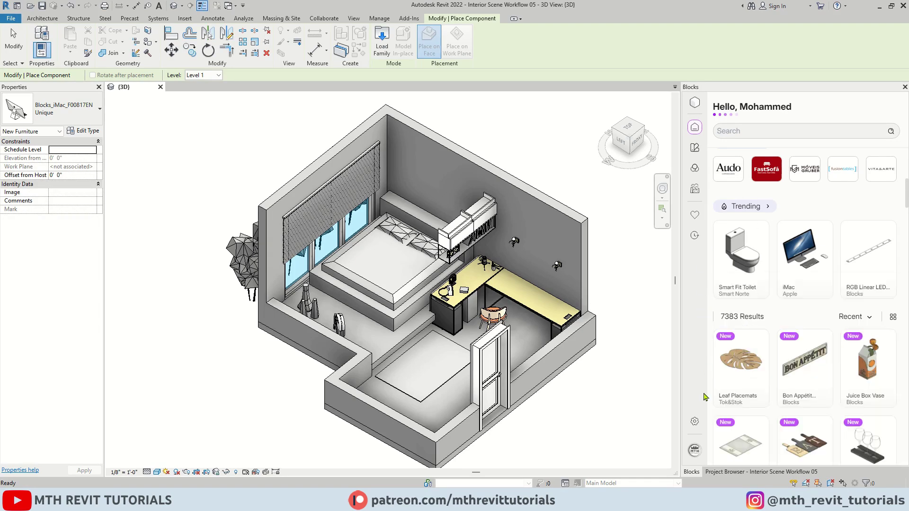
Open Blocks settings and highlight the Download Missing Textures heading and its 10-minute download note.
click(695, 421)
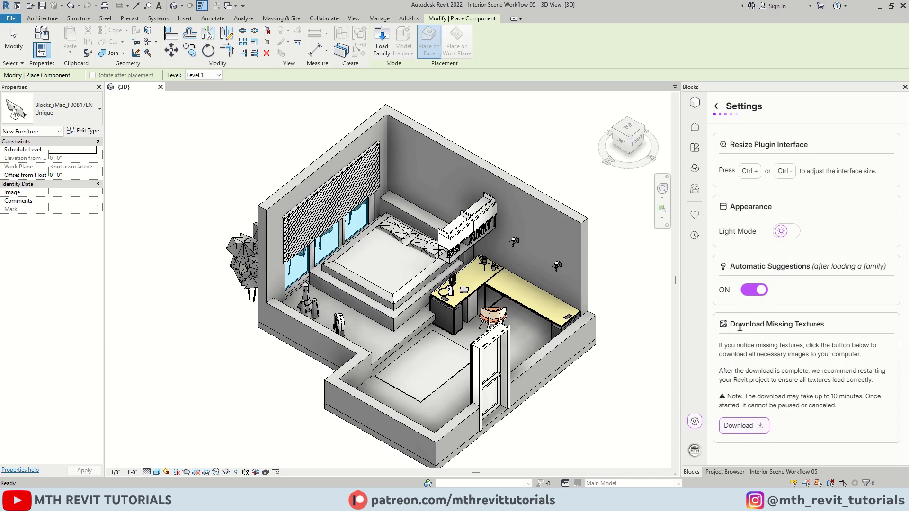
drag(732, 328, 830, 326)
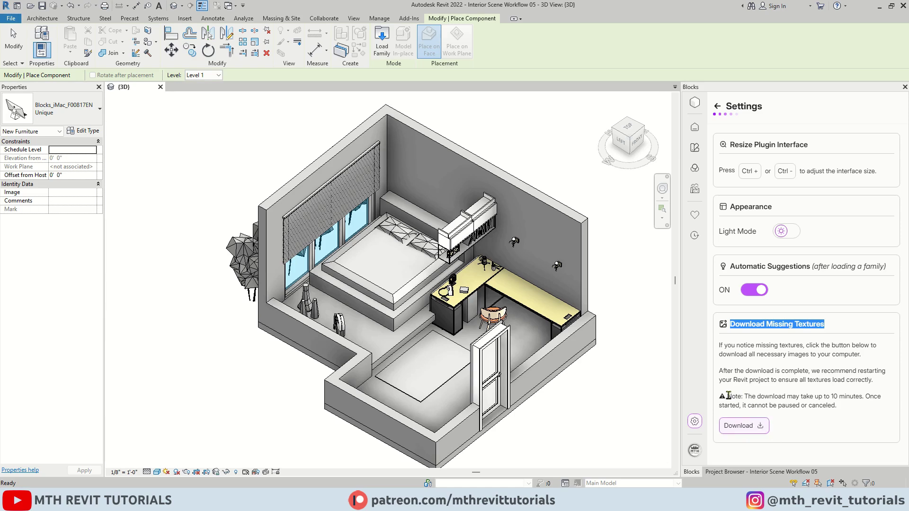
drag(729, 396, 870, 408)
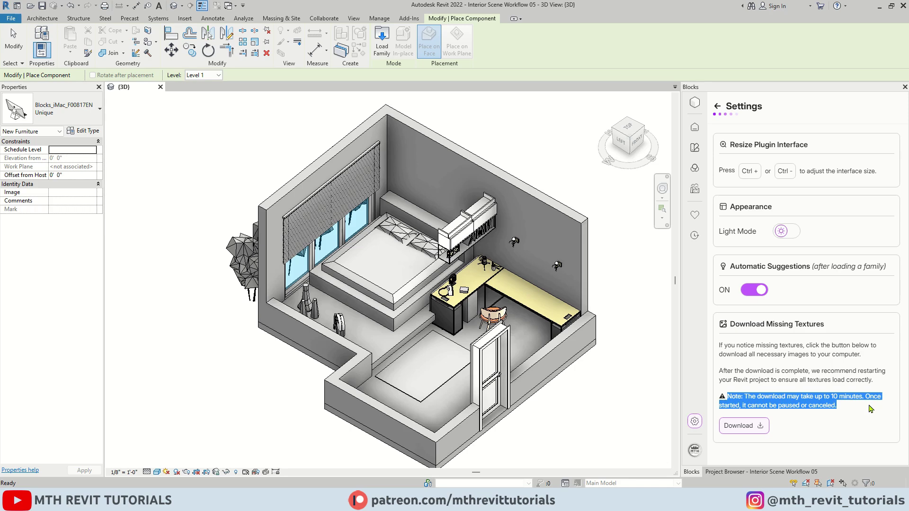
Open the Blocks profile with its active Premium subscription, viewing and closing Manage Subscription.
click(694, 453)
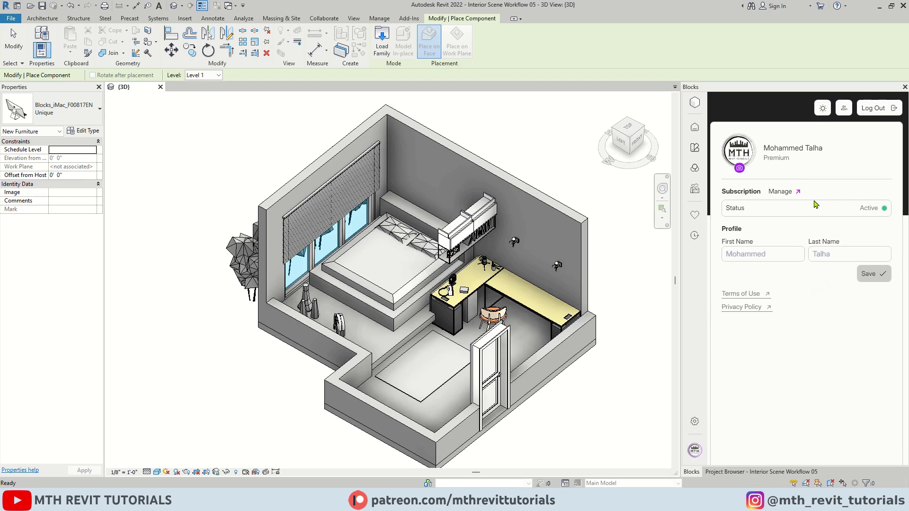
click(781, 192)
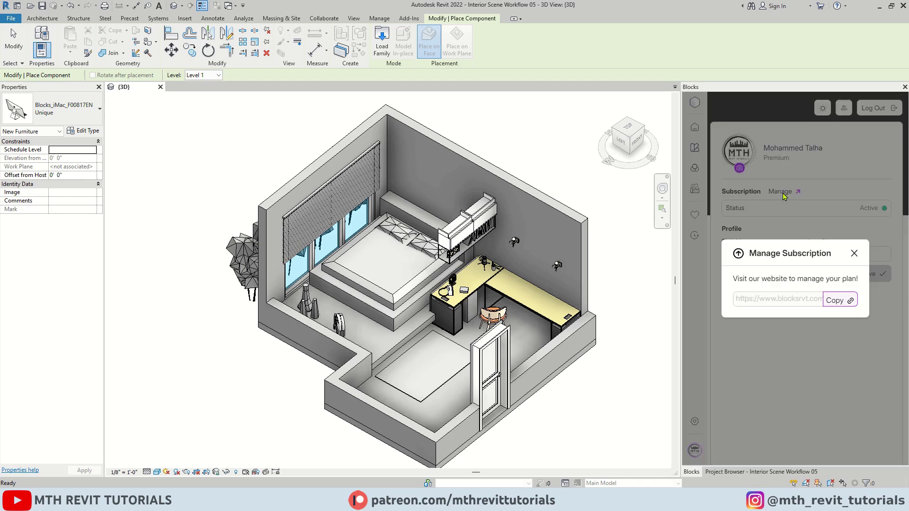
click(854, 253)
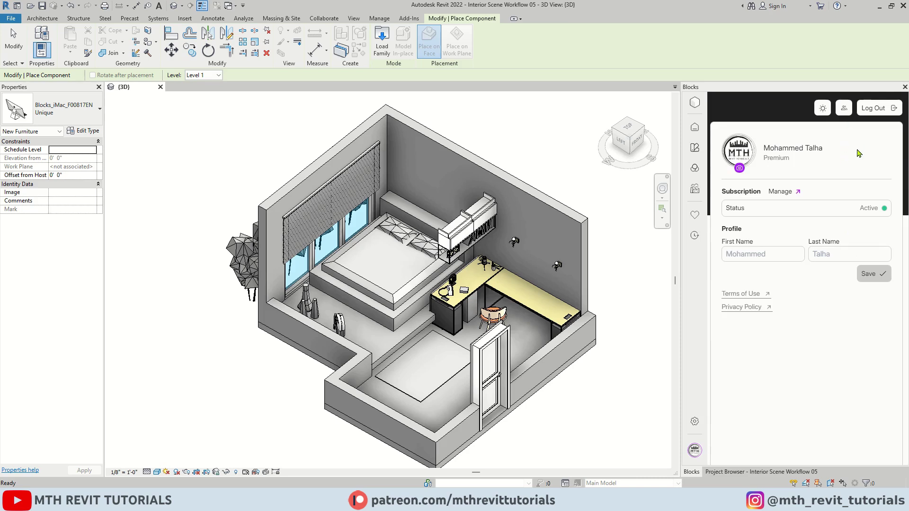
Search Blocks collections for 'Electronics' and browse its 75-result collection of laptops and monitors.
click(695, 147)
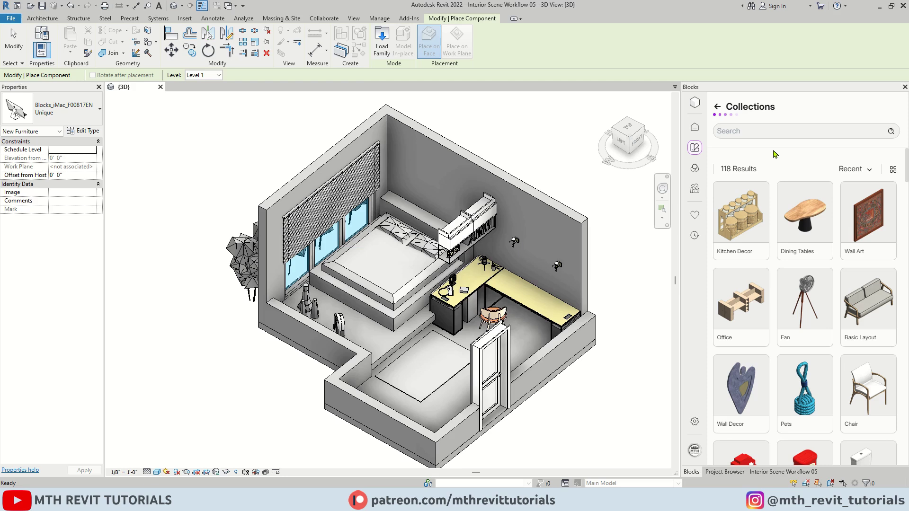
click(764, 129)
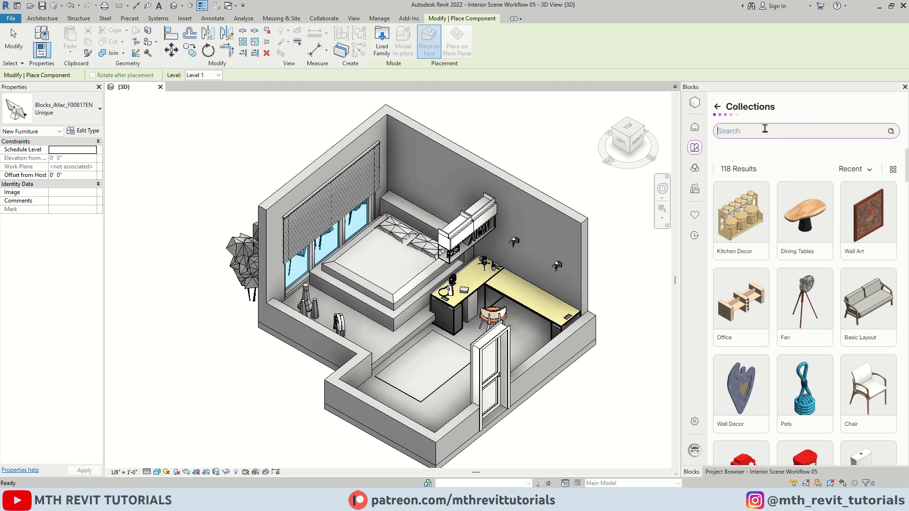
text(Electronics)
key(Return)
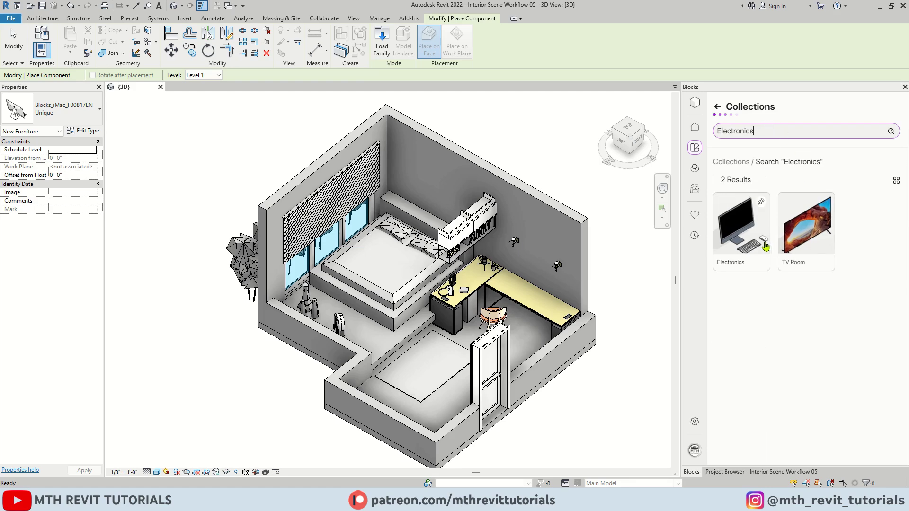
click(746, 247)
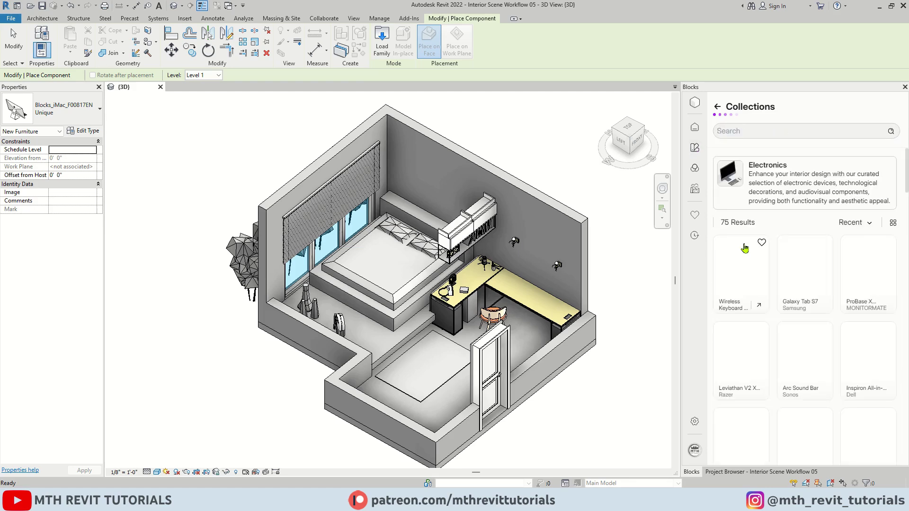
scroll(785, 319, down, 5)
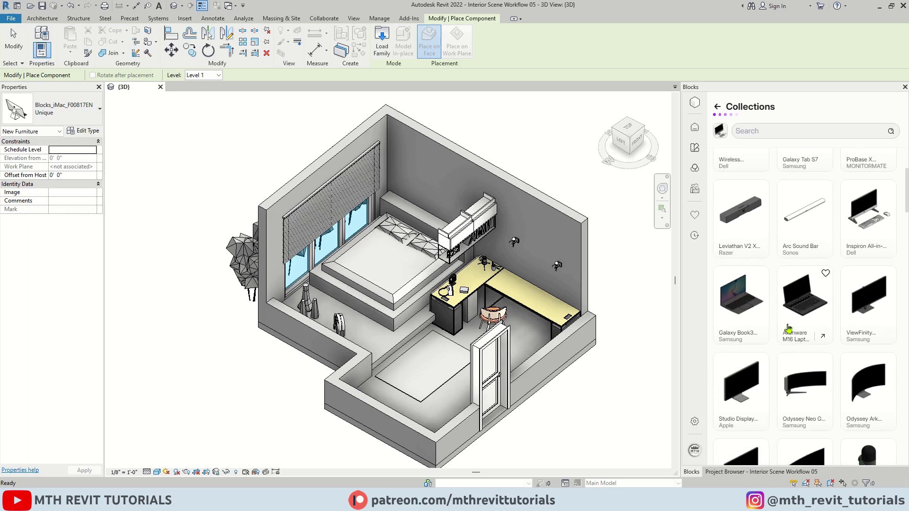
scroll(779, 354, up, 2)
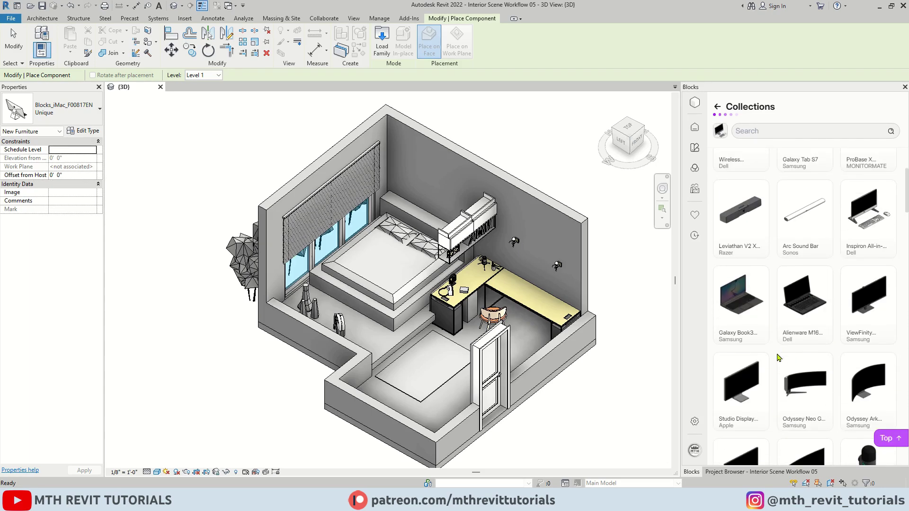
Load the Galaxy Book3 Ultra laptop from Blocks and place it on the left desk.
click(737, 310)
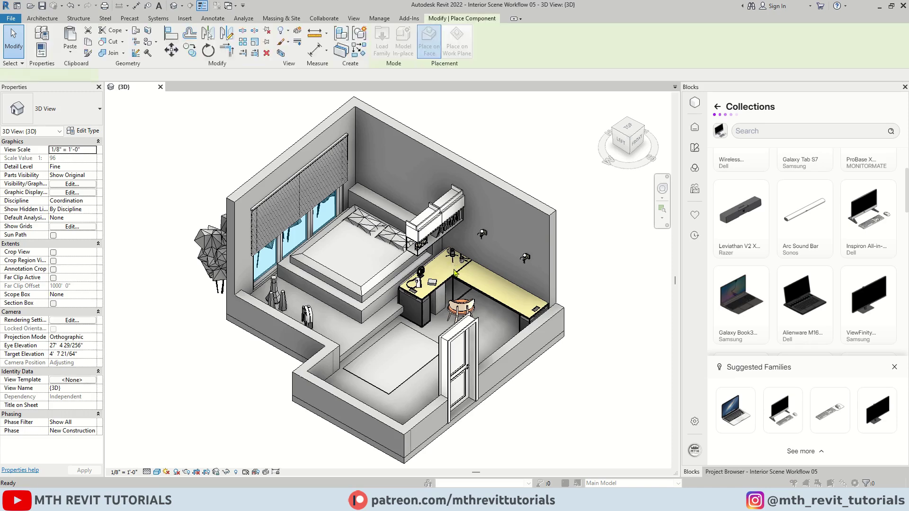
scroll(454, 262, up, 6)
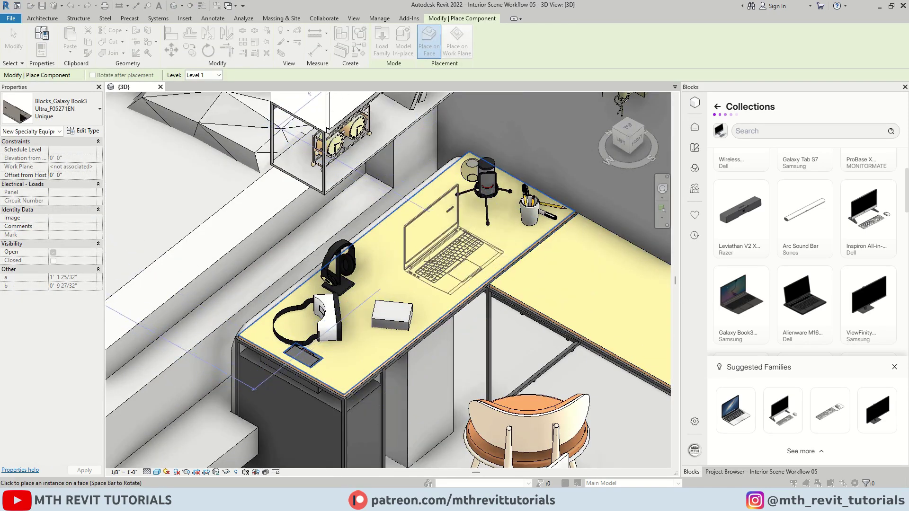
click(435, 256)
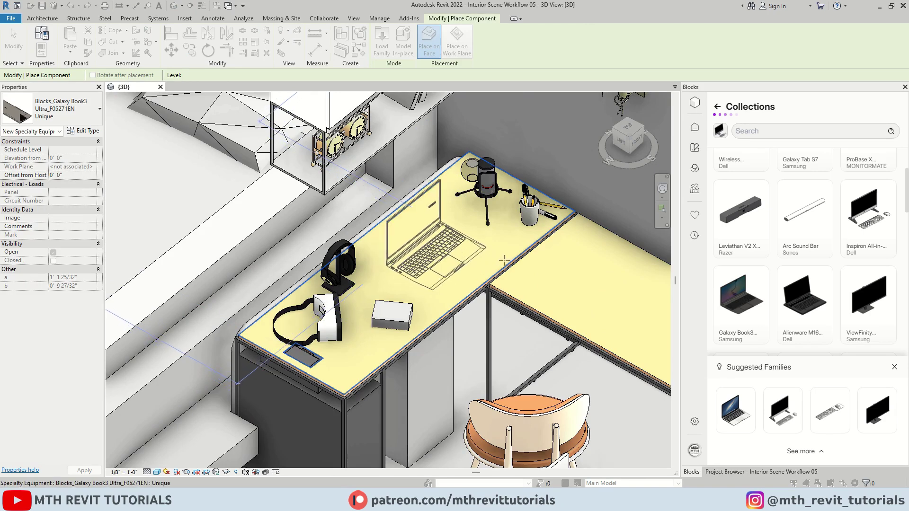
right_click(573, 262)
click(585, 267)
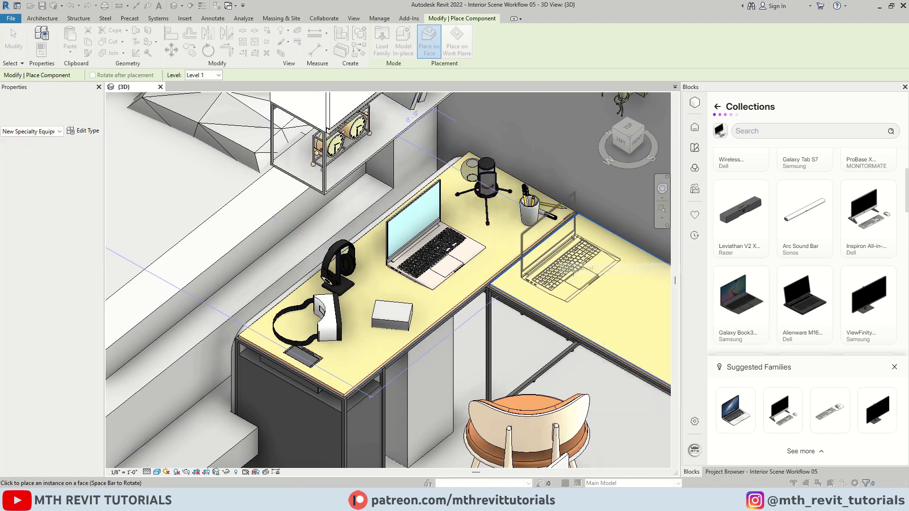
right_click(582, 272)
click(592, 276)
scroll(475, 268, up, 6)
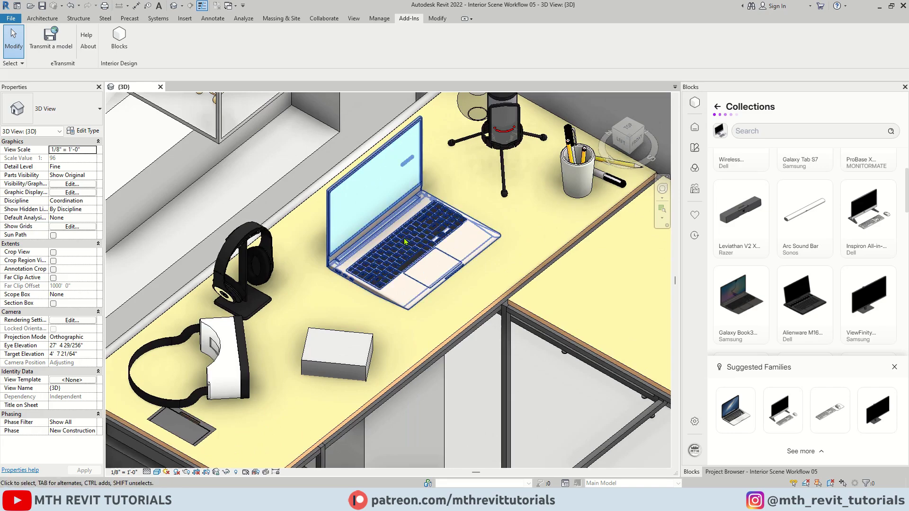
scroll(413, 246, down, 2)
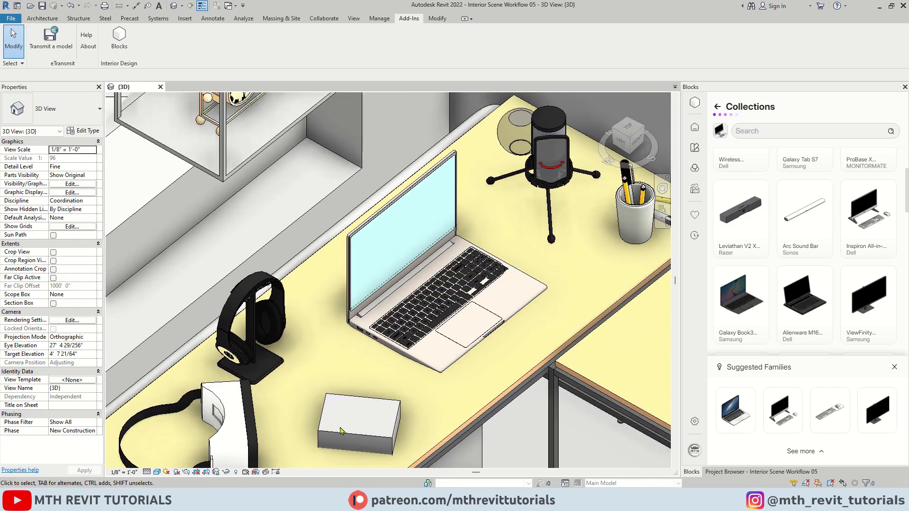
Switch the 3D view's visual style to Realistic and zoom out over the room.
click(157, 472)
click(172, 459)
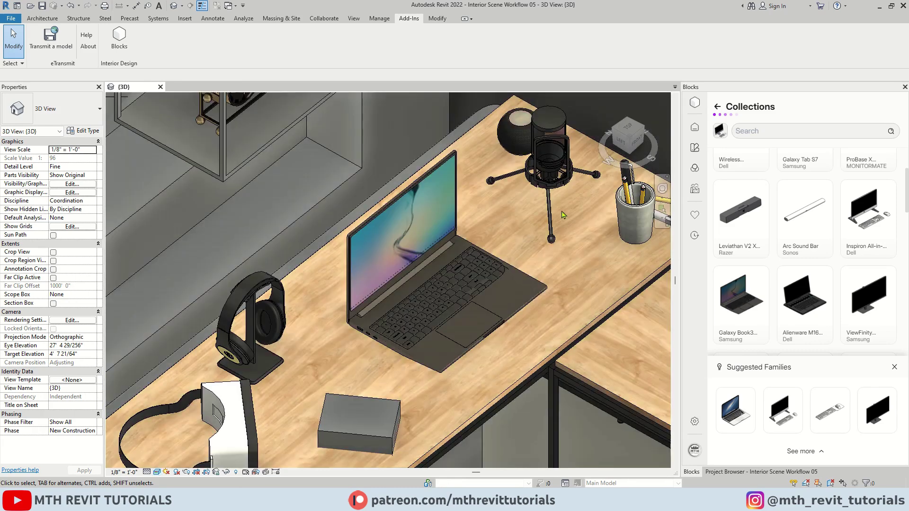
scroll(405, 260, down, 2)
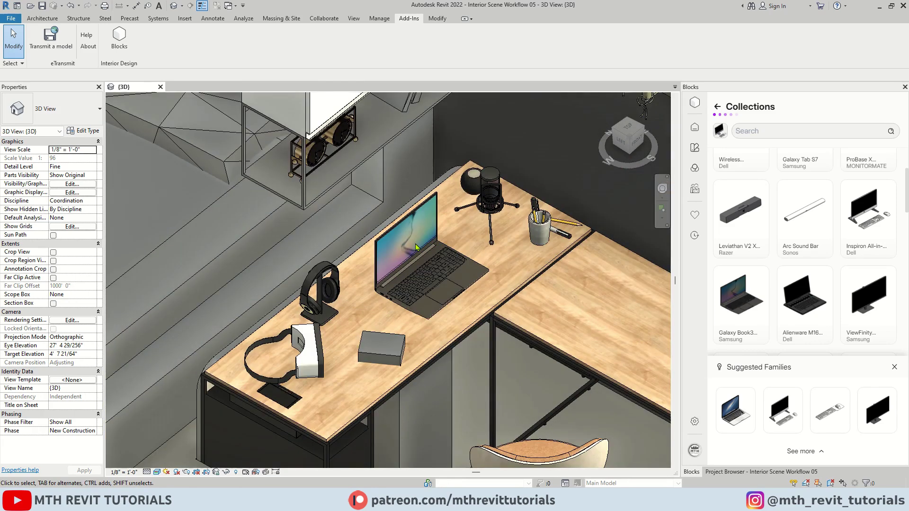
scroll(415, 248, down, 4)
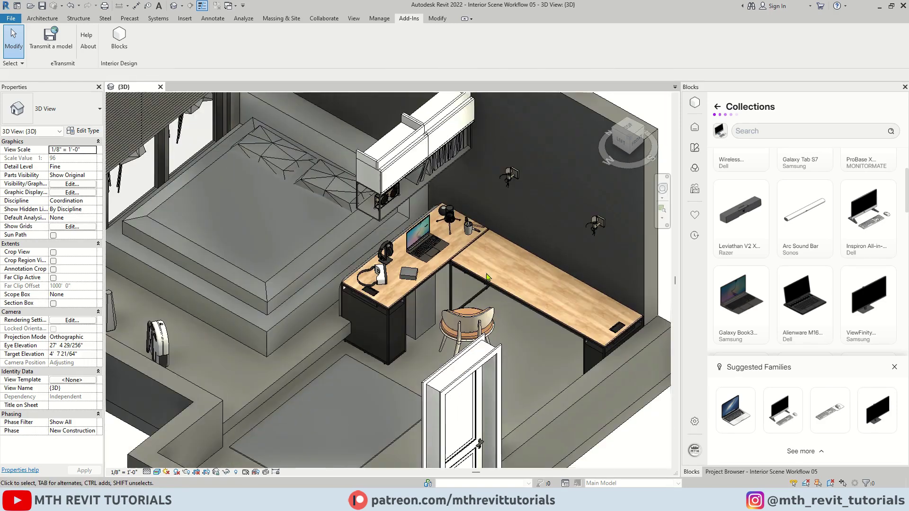
Open the Blocks Materials library and scroll through its 85 material tiles.
click(694, 169)
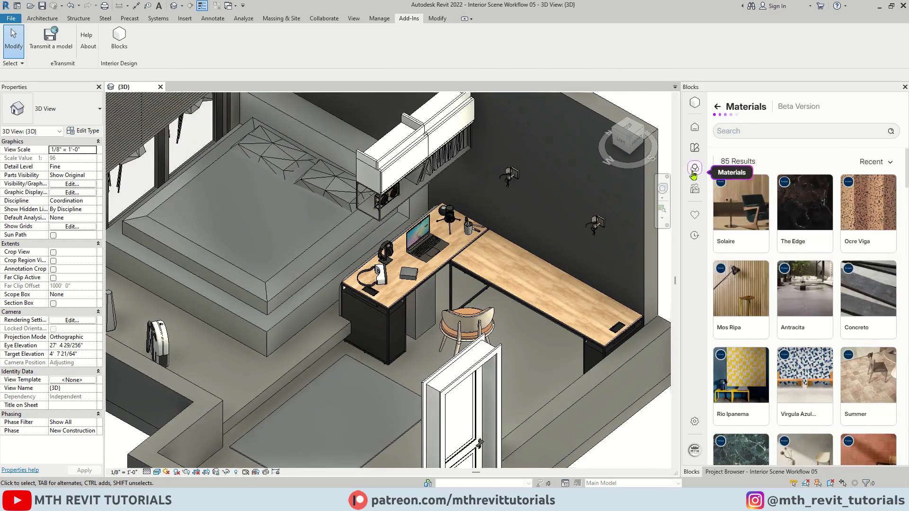
scroll(811, 366, down, 5)
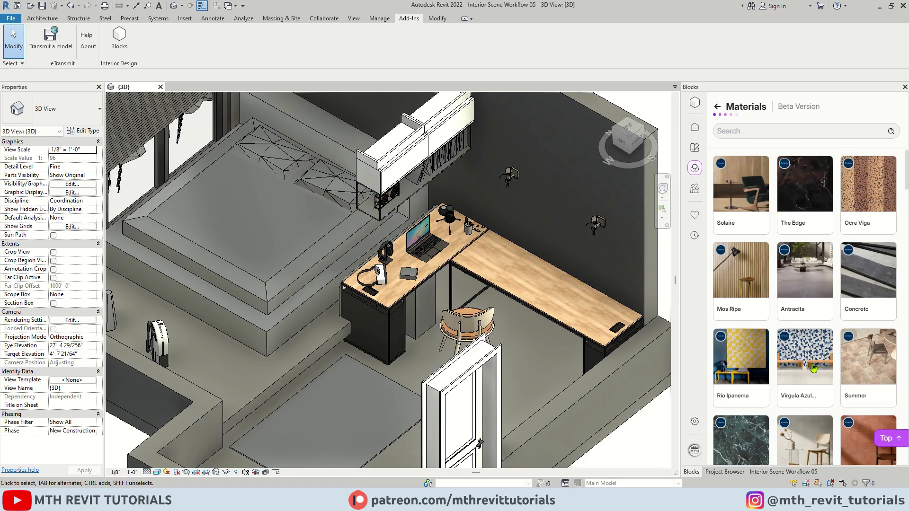
scroll(808, 371, down, 5)
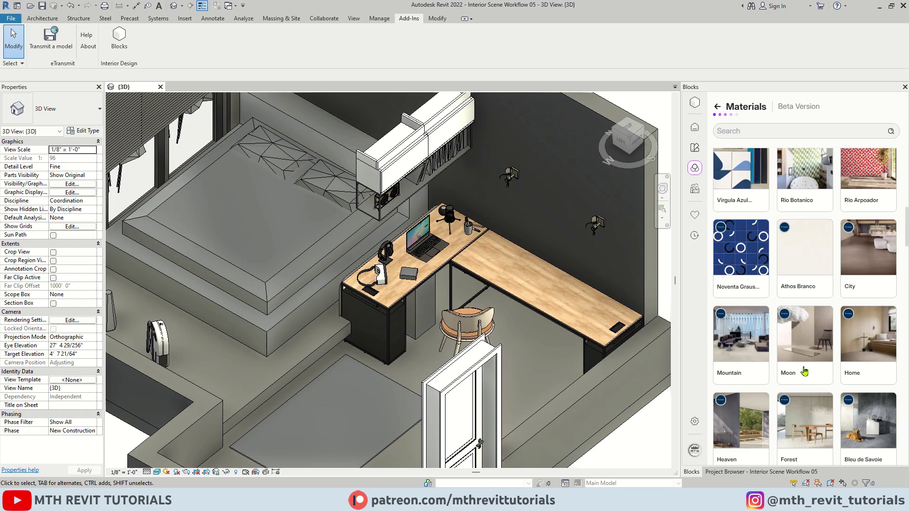
scroll(805, 376, down, 2)
scroll(806, 382, down, 4)
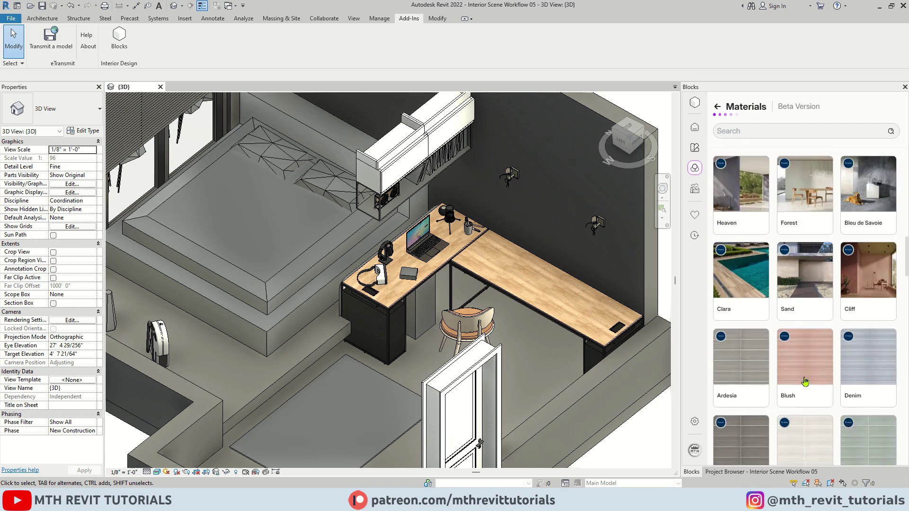
scroll(808, 384, down, 3)
scroll(807, 387, down, 15)
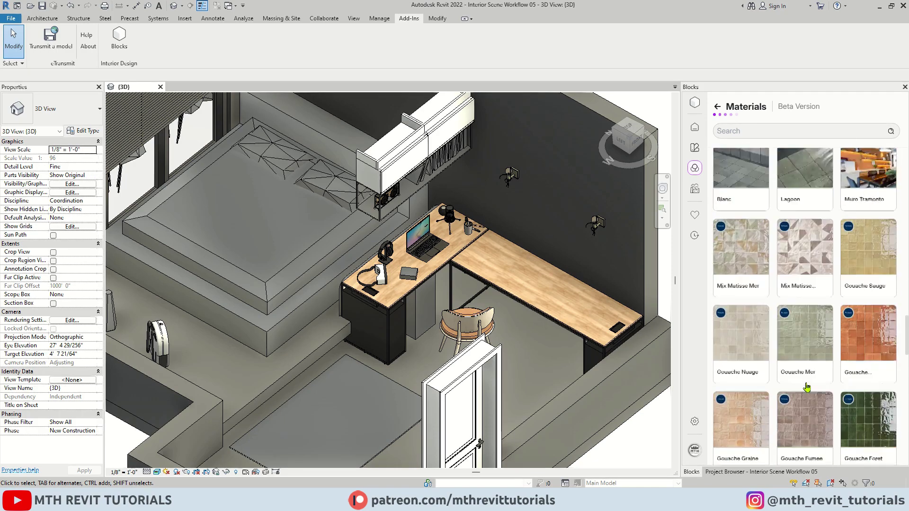
scroll(807, 388, down, 10)
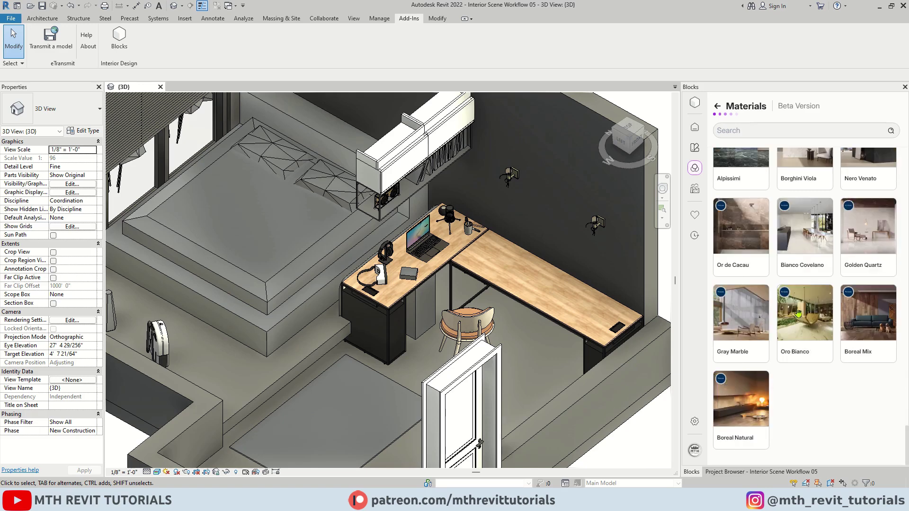
Apply the Natural - Alinhado Boreal Mix wood variation to the bedroom floor.
click(866, 323)
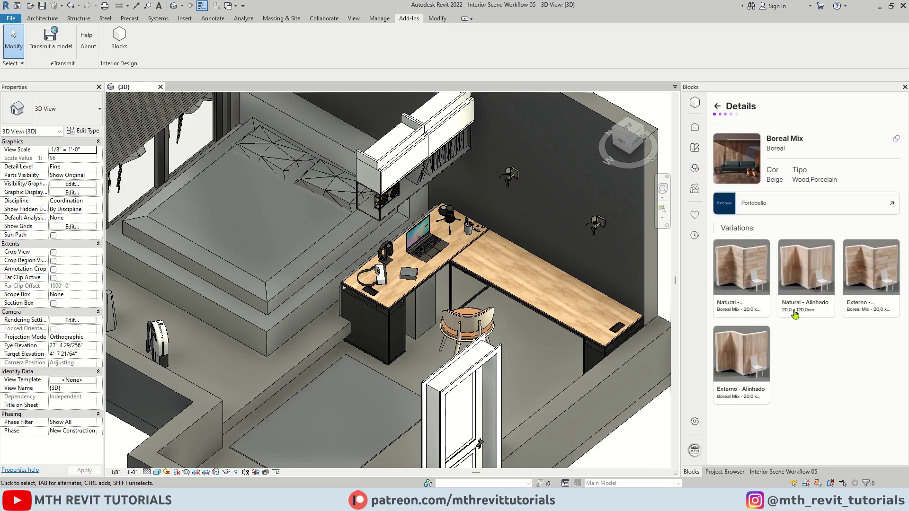
click(808, 285)
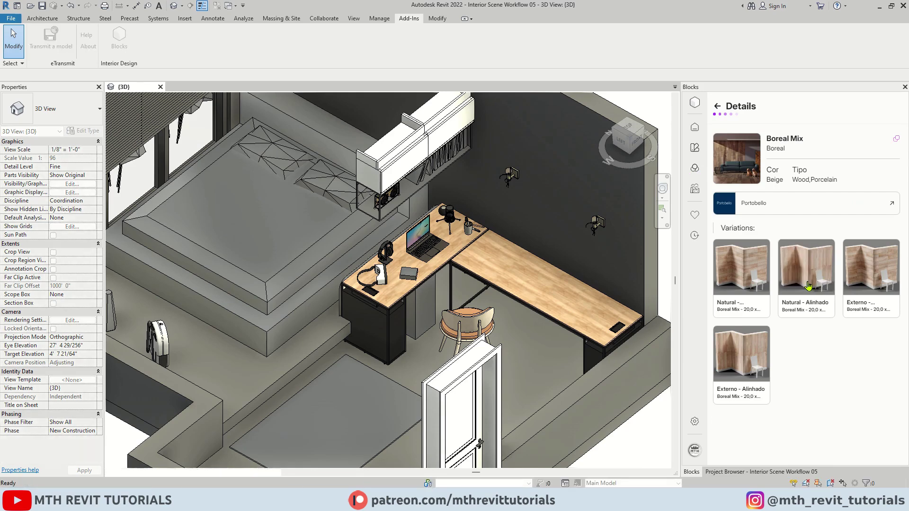
click(532, 356)
scroll(540, 357, up, 5)
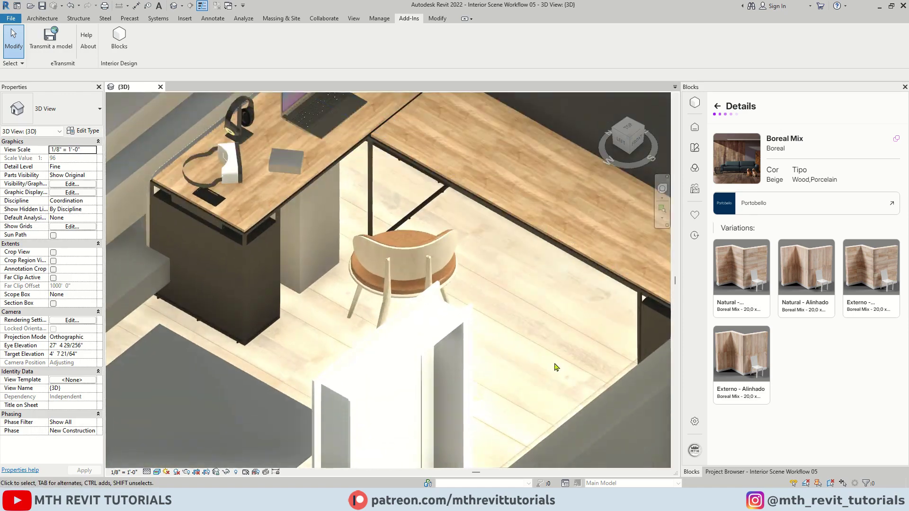
scroll(549, 354, down, 6)
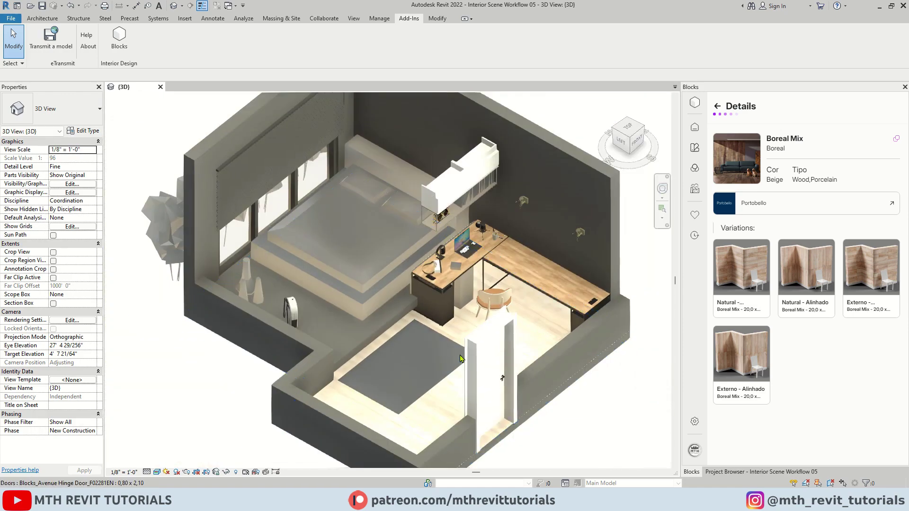
shift+middle_drag(474, 388, 438, 361)
scroll(487, 396, down, 2)
scroll(360, 303, up, 6)
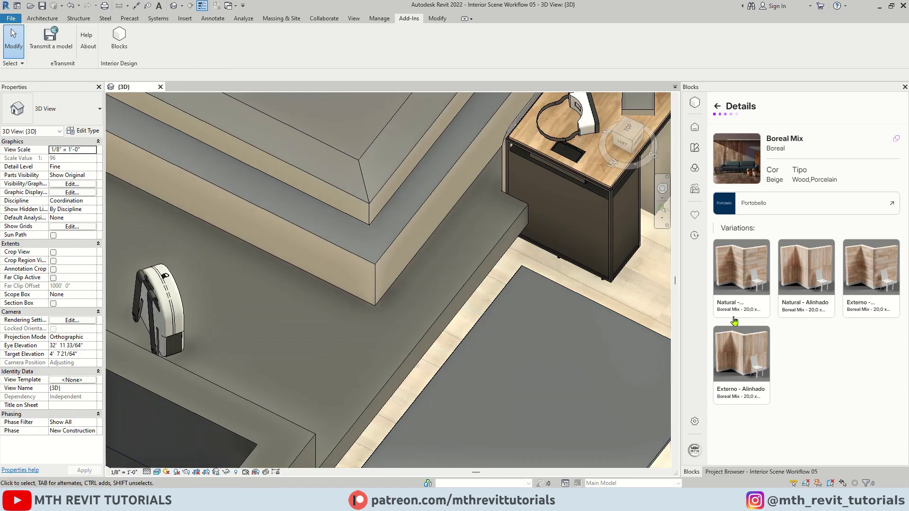
Apply the first Natural Boreal Mix variation to the step face beside the bed.
click(739, 290)
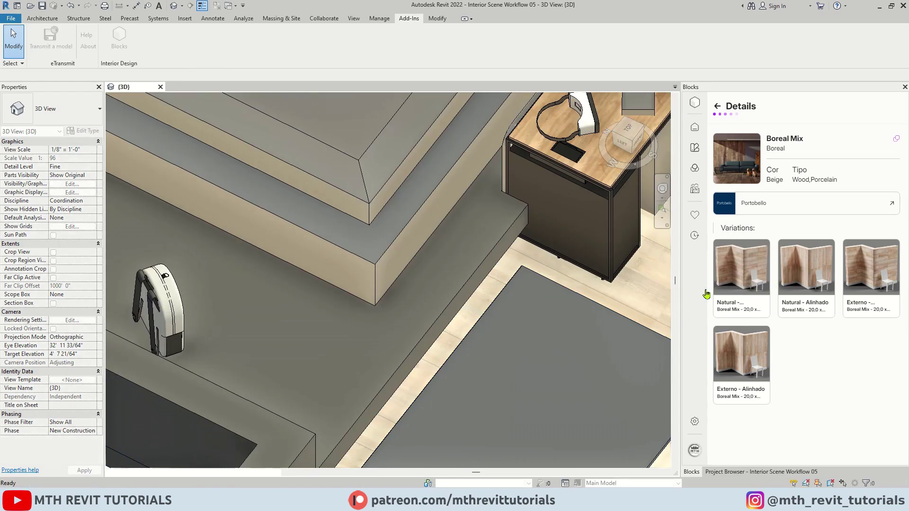
click(454, 268)
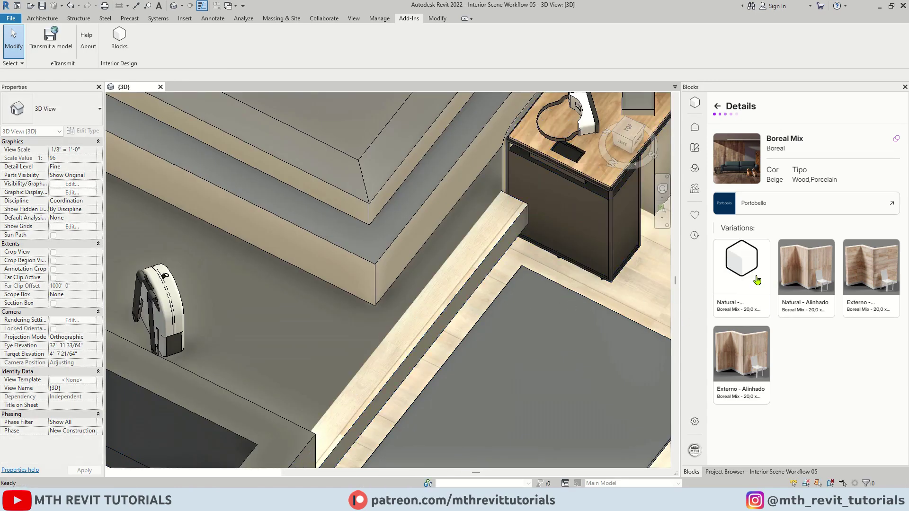
scroll(339, 328, down, 6)
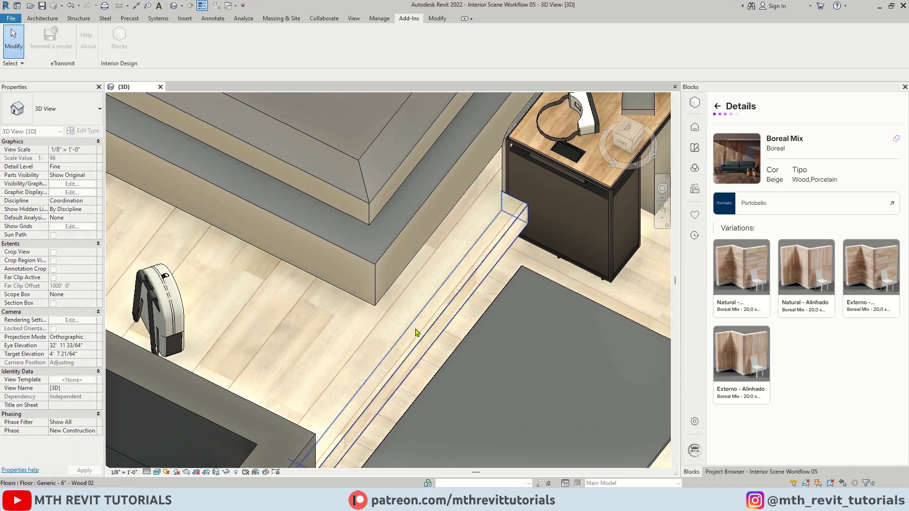
scroll(363, 337, down, 3)
scroll(363, 337, up, 5)
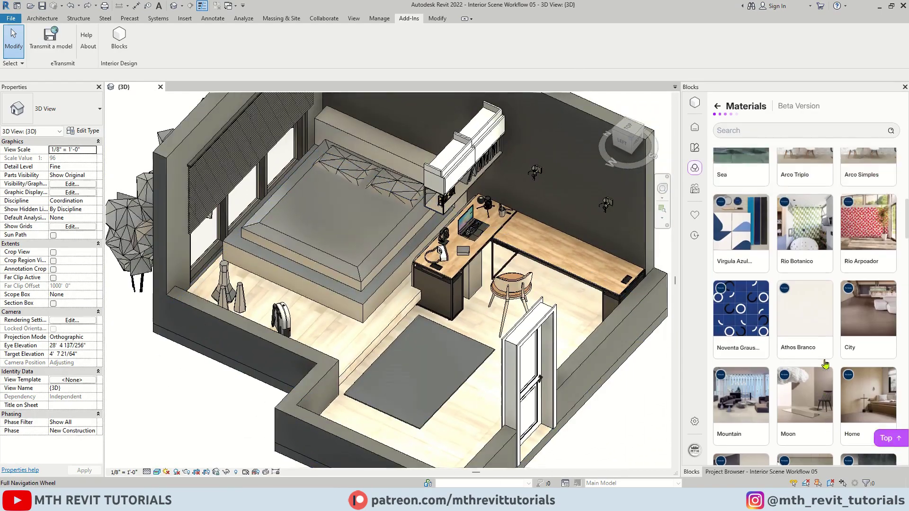
Apply the Natural Mos Ripa slatted wood to the dark wall behind the bed, then select it.
scroll(825, 364, up, 5)
click(752, 281)
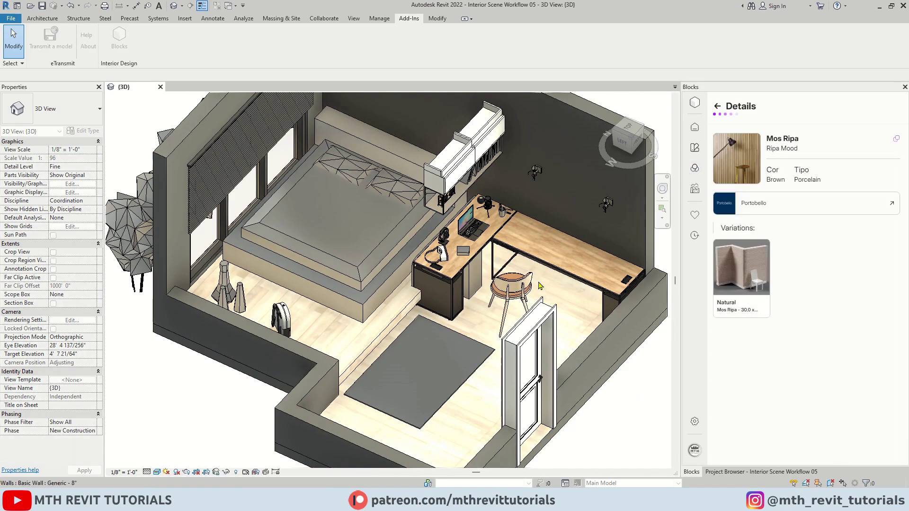
click(567, 198)
scroll(372, 253, up, 6)
scroll(372, 254, down, 6)
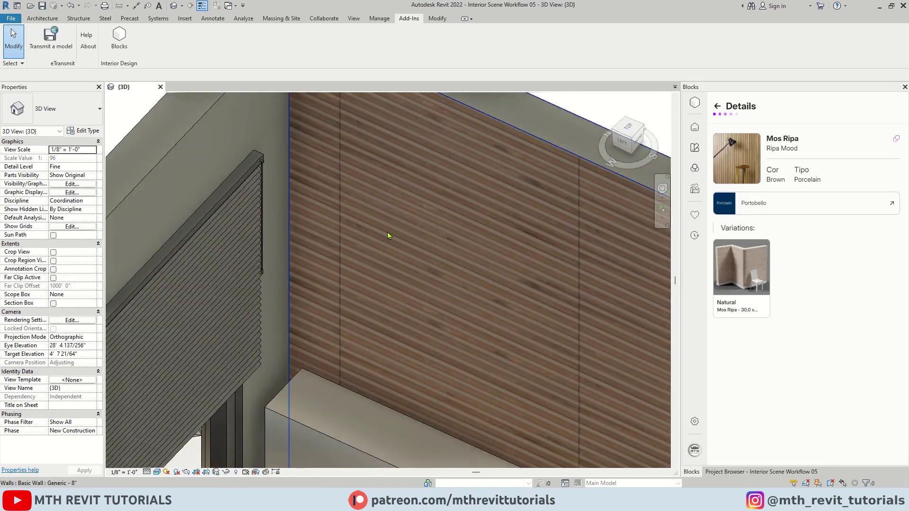
scroll(581, 333, up, 3)
scroll(438, 225, up, 2)
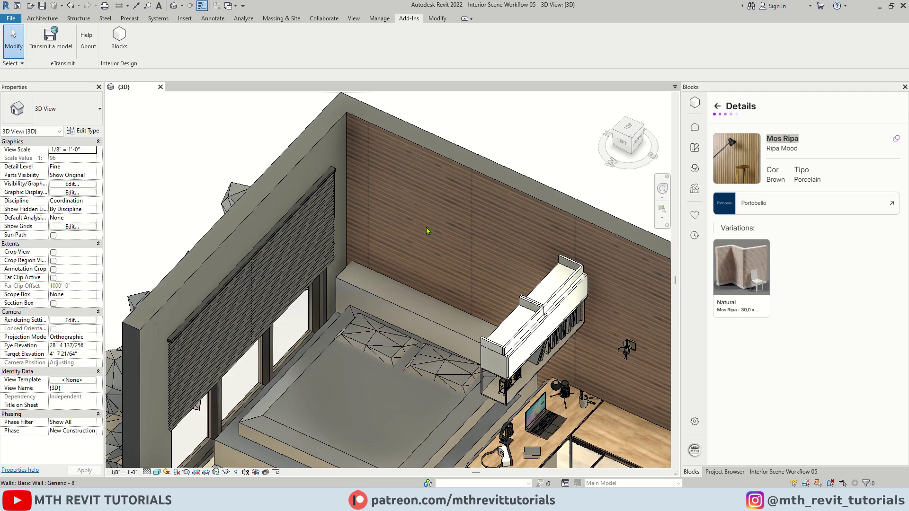
click(436, 165)
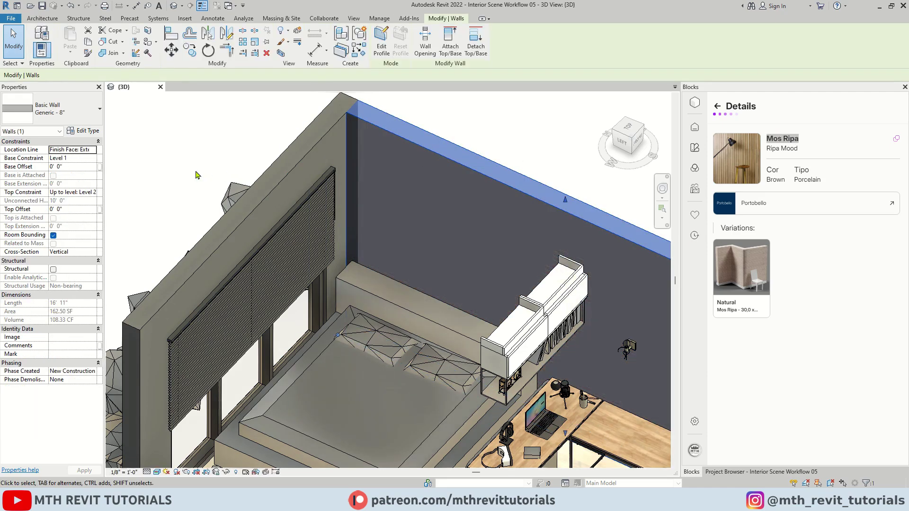
Assign PORTOBELLO - RIPA MOOD MOS RIPA 30X120 TEL to the wall type's structure layer.
click(99, 132)
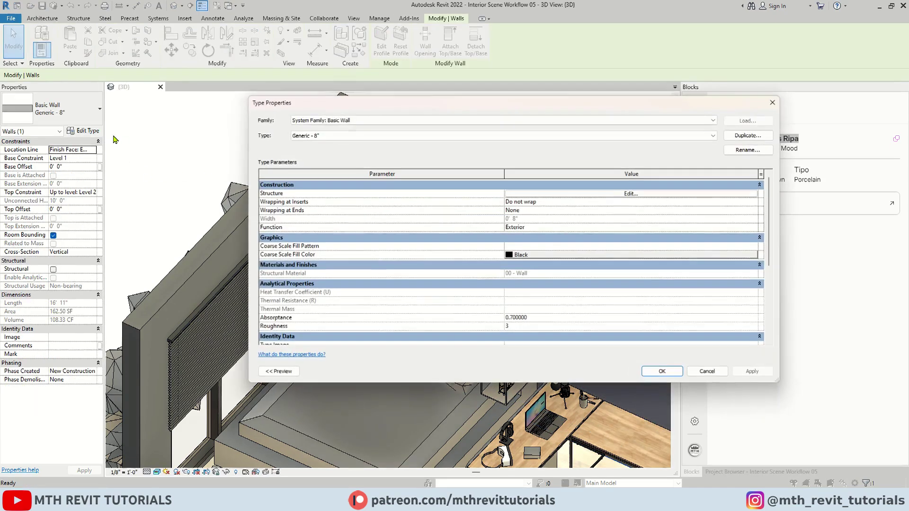
click(592, 198)
click(479, 193)
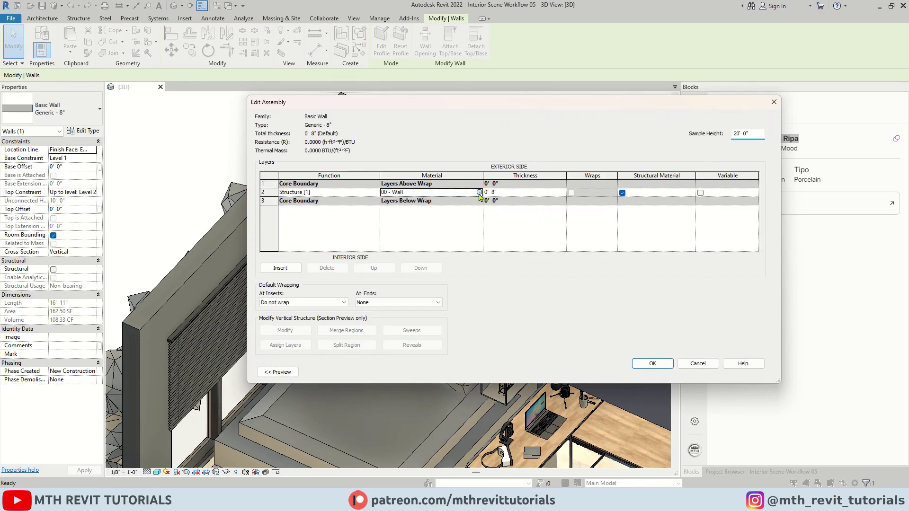
click(478, 192)
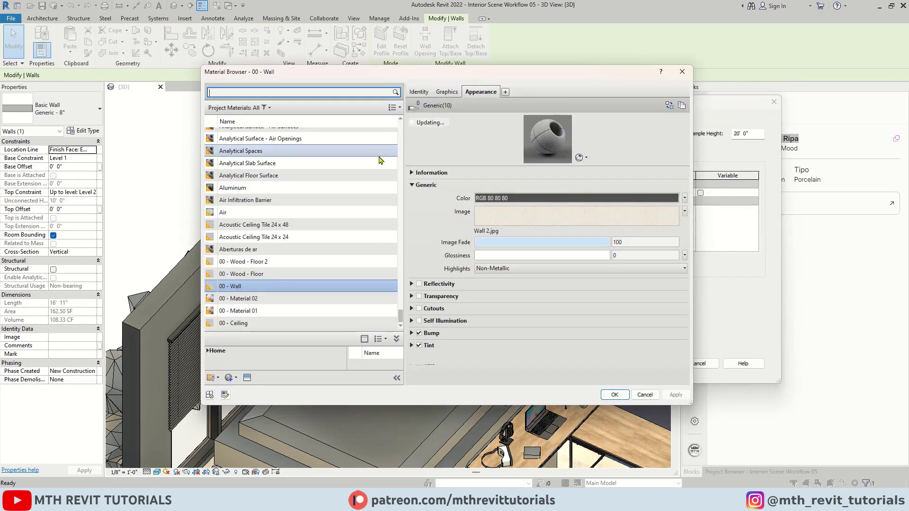
click(285, 93)
text(Mos Ripa)
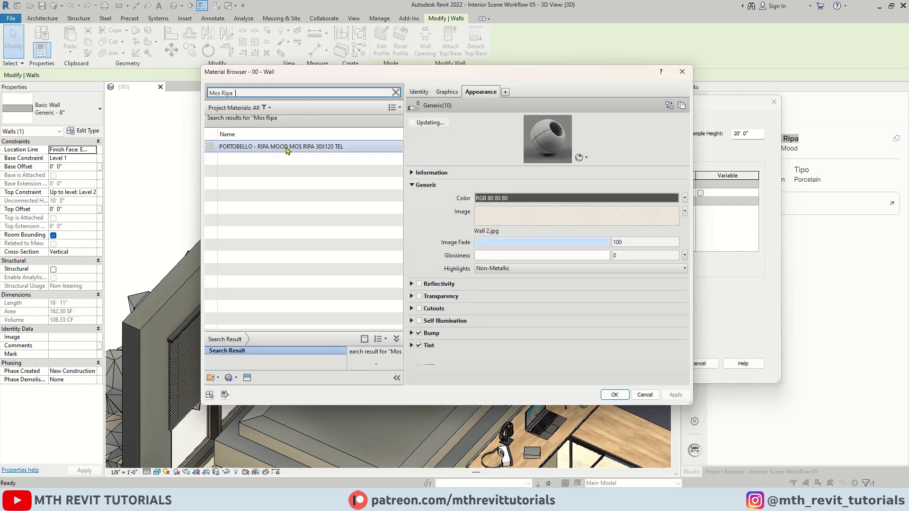
click(287, 148)
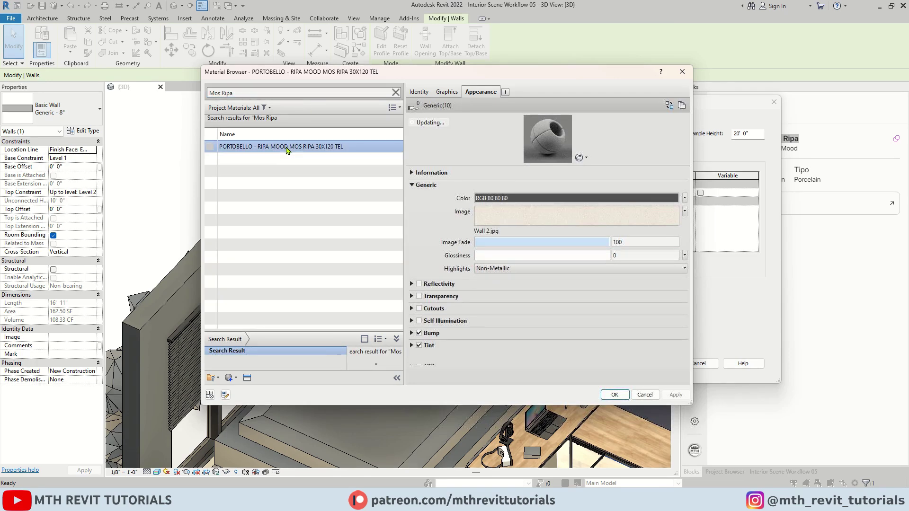
click(613, 395)
click(658, 364)
click(659, 372)
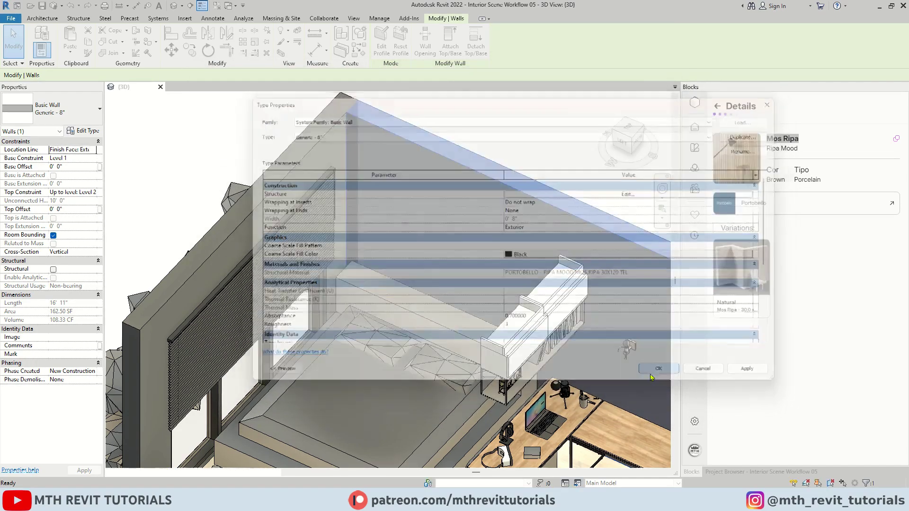
Deselect the wall and scroll the Blocks family grid toward the children's furniture collection.
click(243, 134)
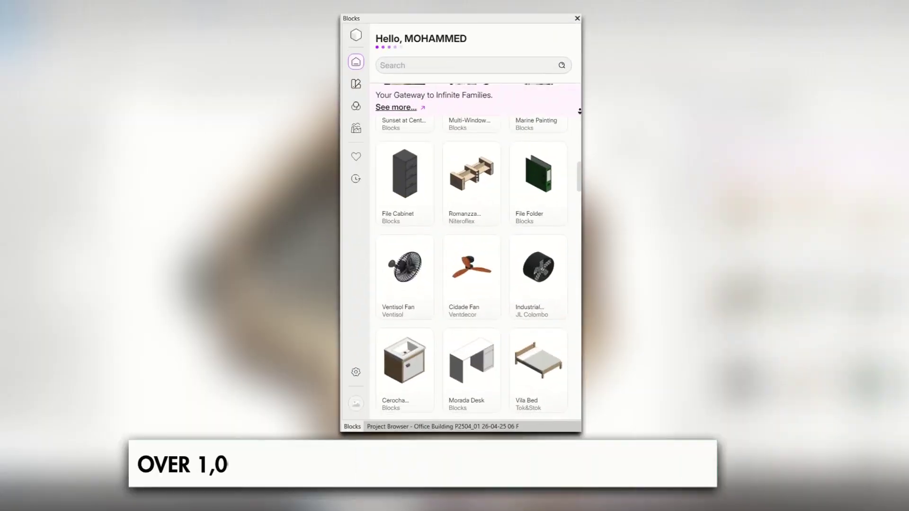
scroll(539, 213, down, 6)
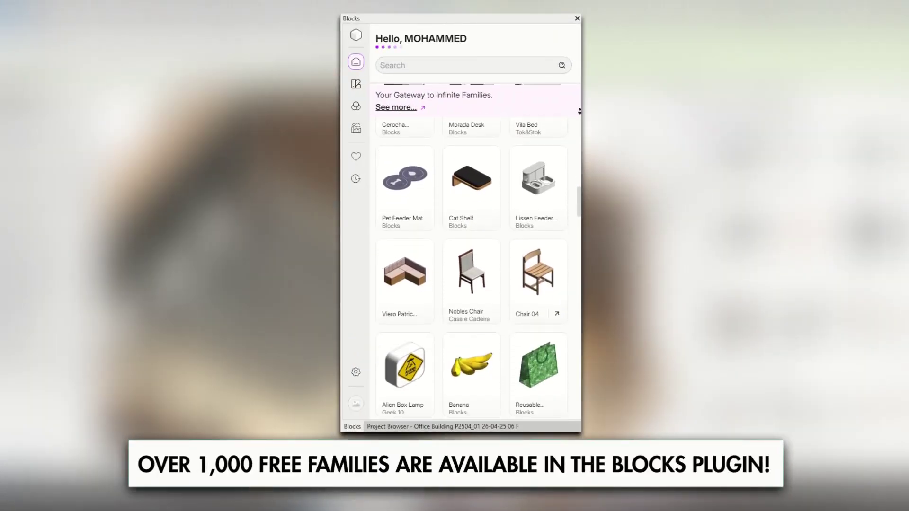
scroll(539, 213, down, 6)
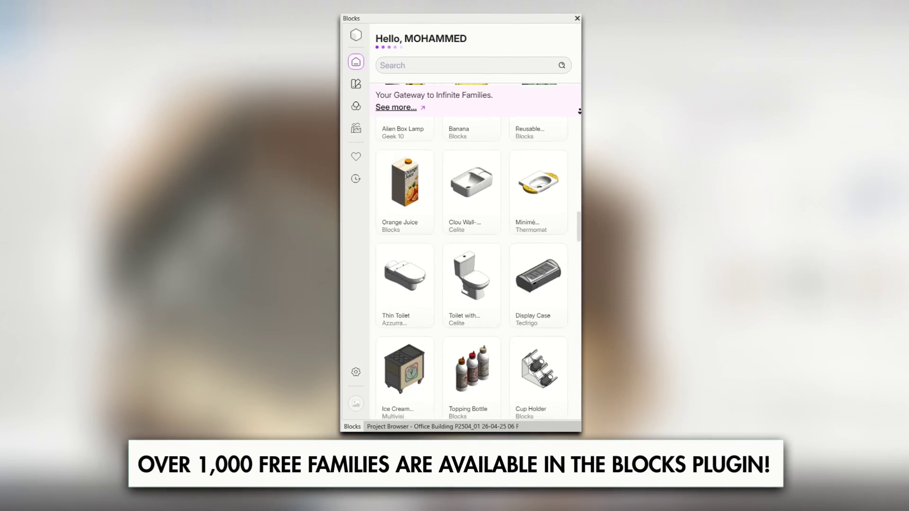
scroll(471, 268, down, 6)
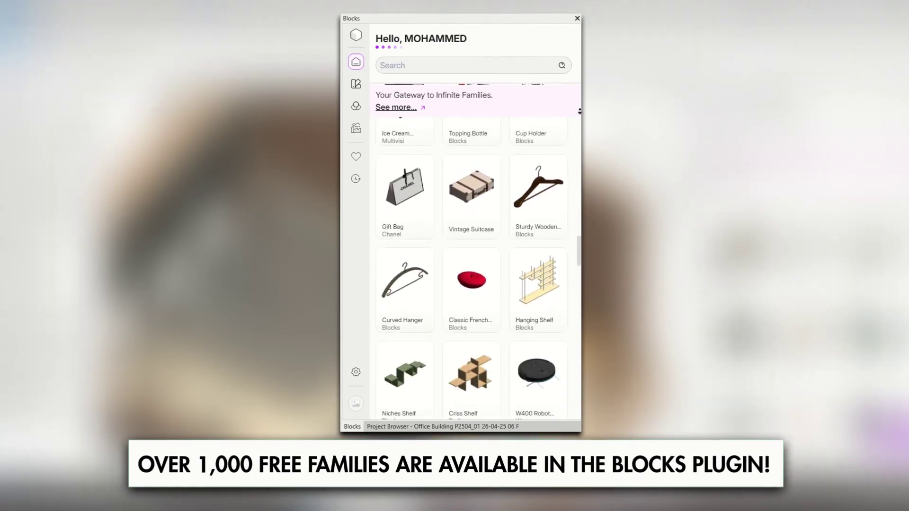
scroll(493, 303, down, 6)
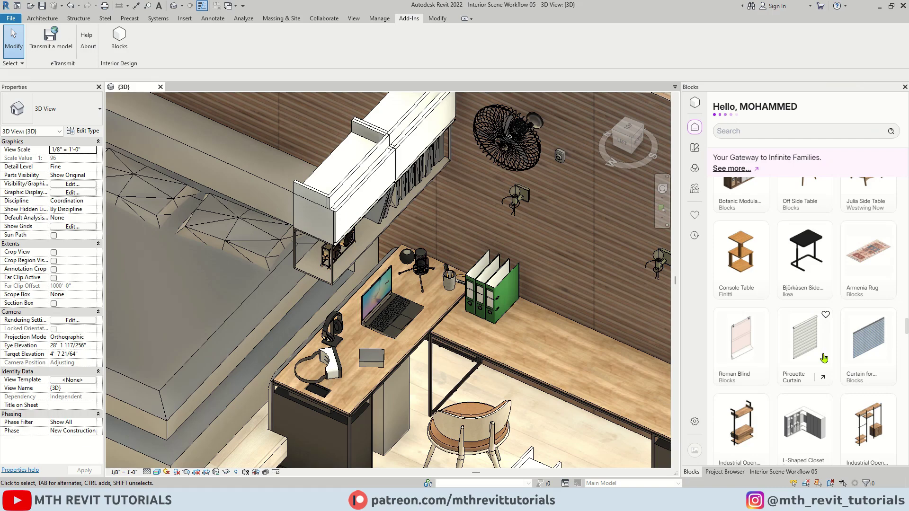
scroll(823, 359, down, 10)
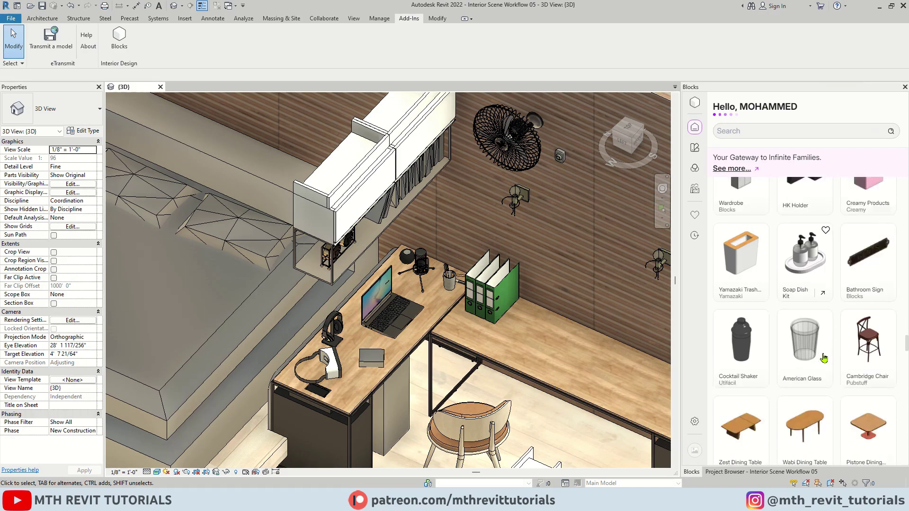
scroll(823, 358, down, 10)
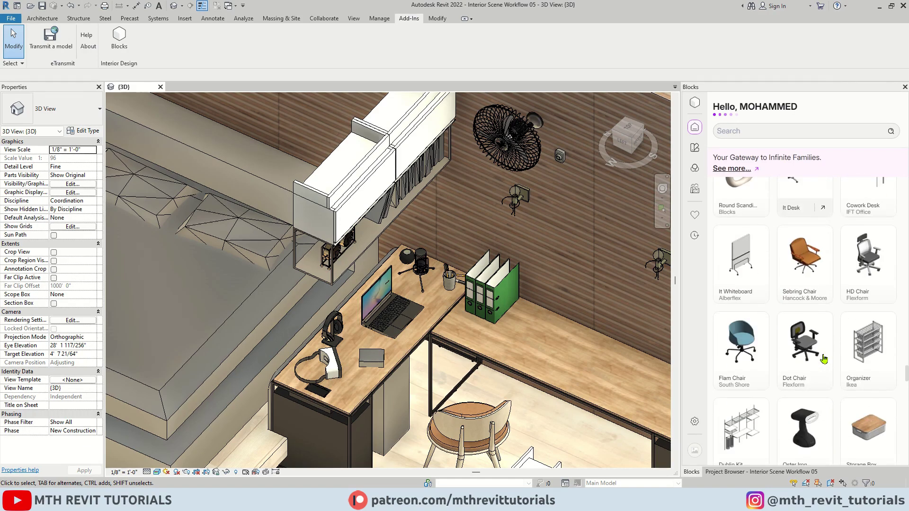
scroll(824, 360, down, 3)
Place a Plush Teddy Bear from the children's and nursery collection on the desk top.
click(820, 331)
scroll(816, 302, down, 5)
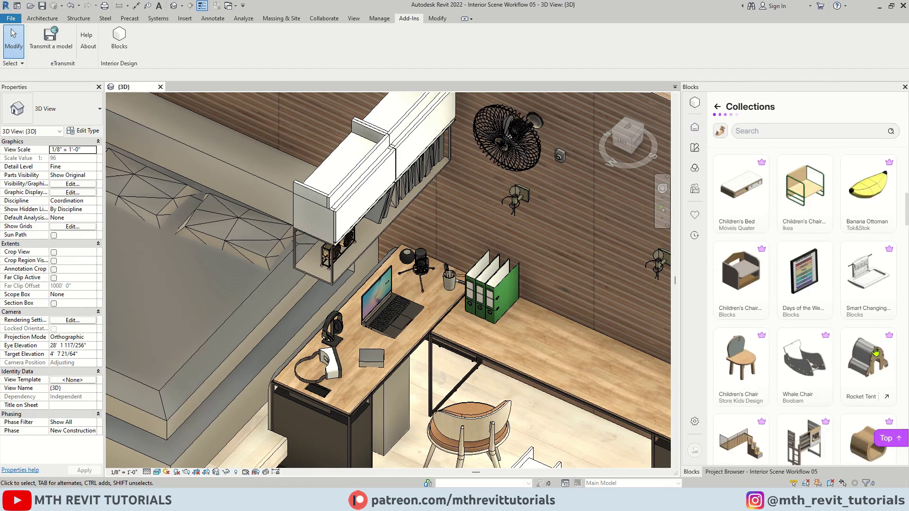
scroll(815, 302, down, 4)
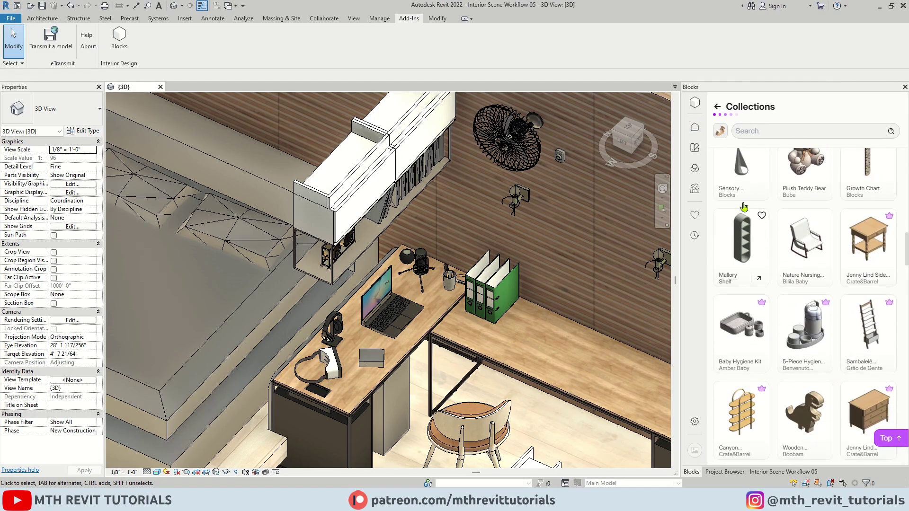
click(804, 162)
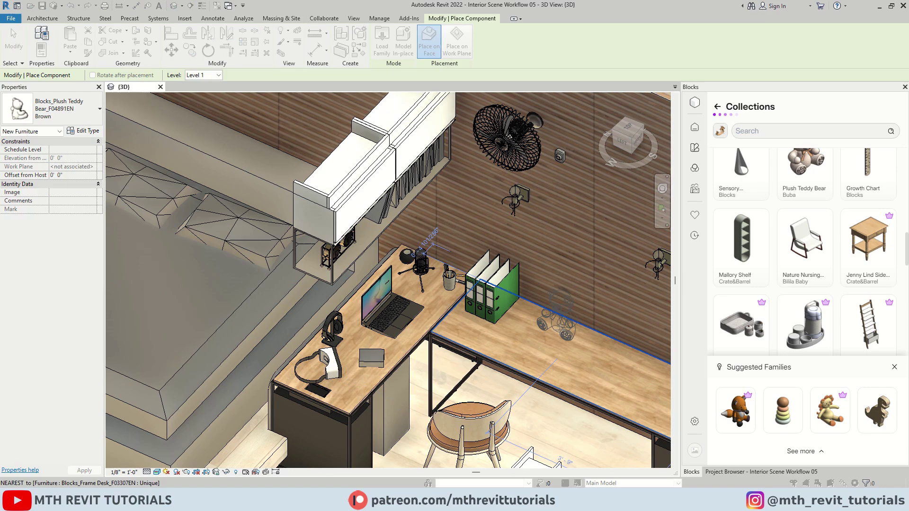
click(560, 331)
Place a Wooden Dinosaurs family on the desk beside the teddy bear.
scroll(805, 228, down, 3)
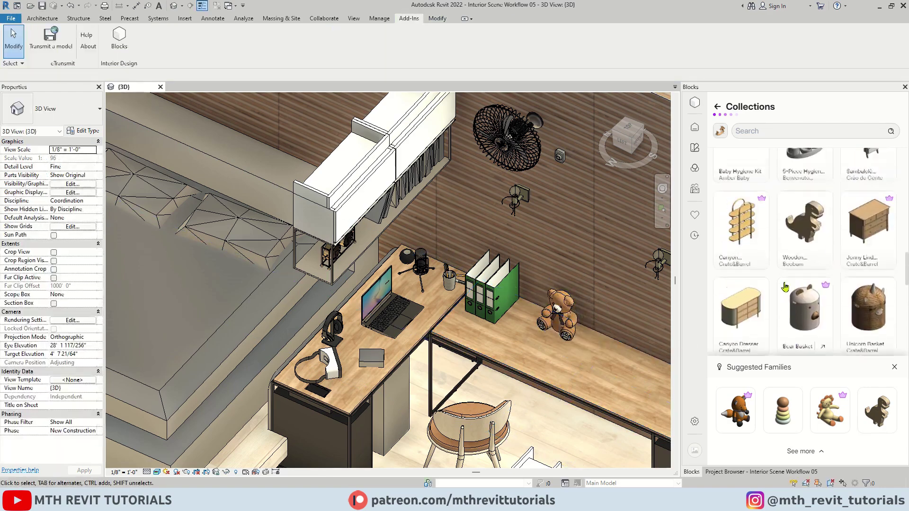
click(805, 229)
click(589, 335)
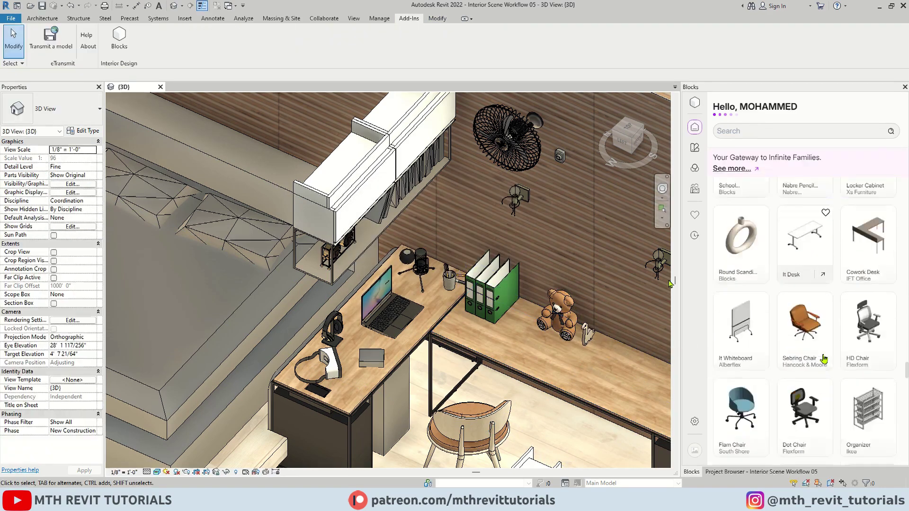
scroll(823, 359, down, 10)
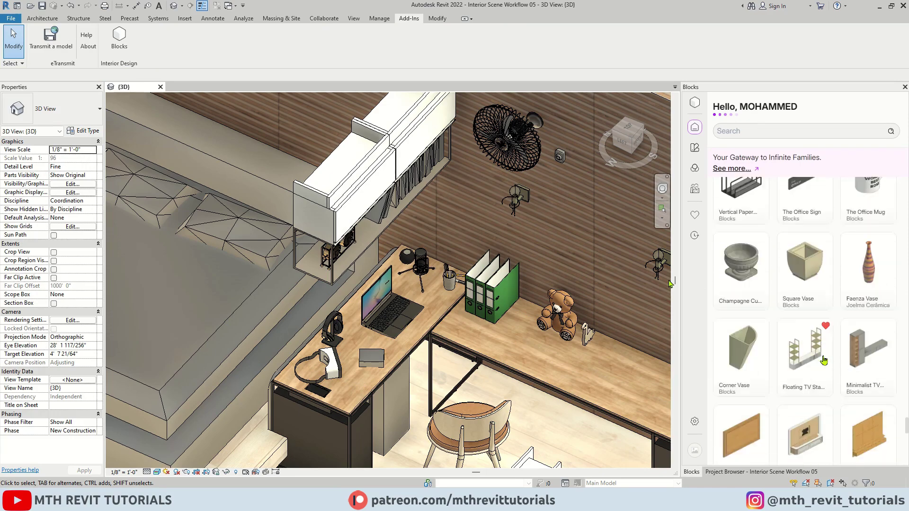
scroll(824, 361, down, 5)
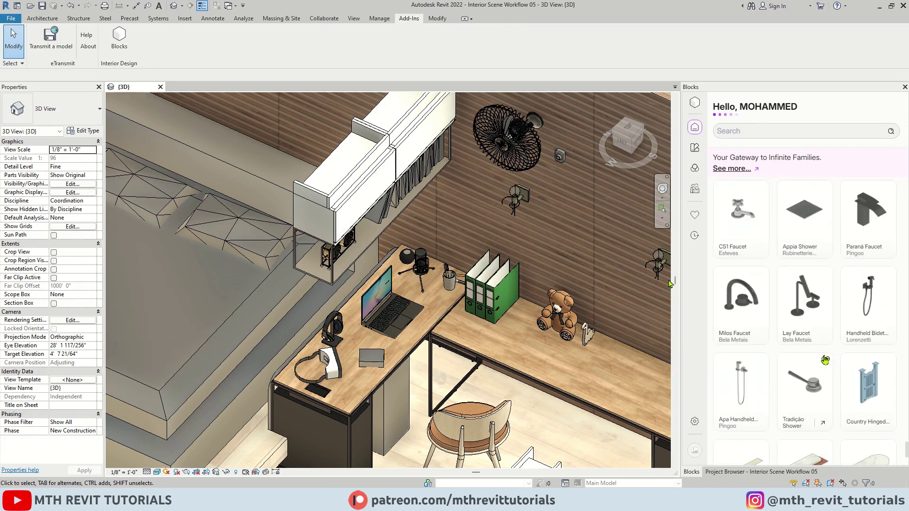
scroll(825, 360, down, 5)
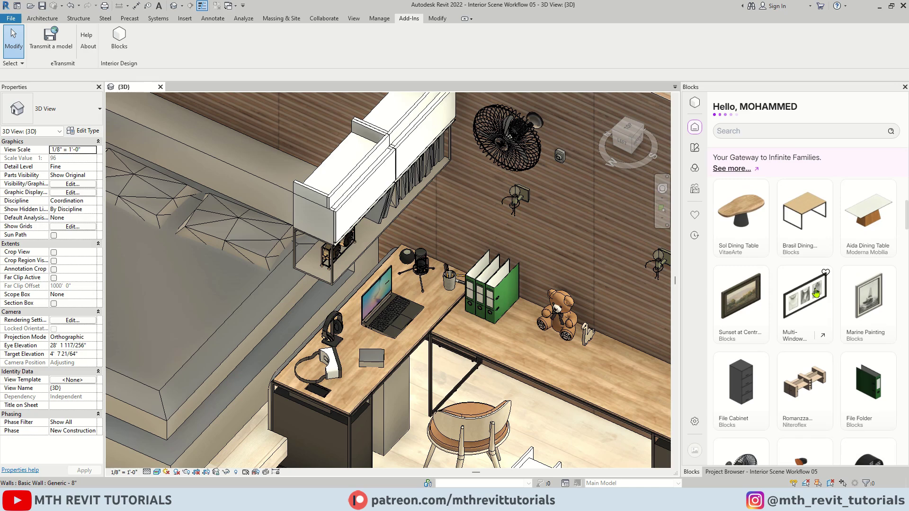
Copy the Blocks upgrade address and load the Plans page in Opera.
click(734, 169)
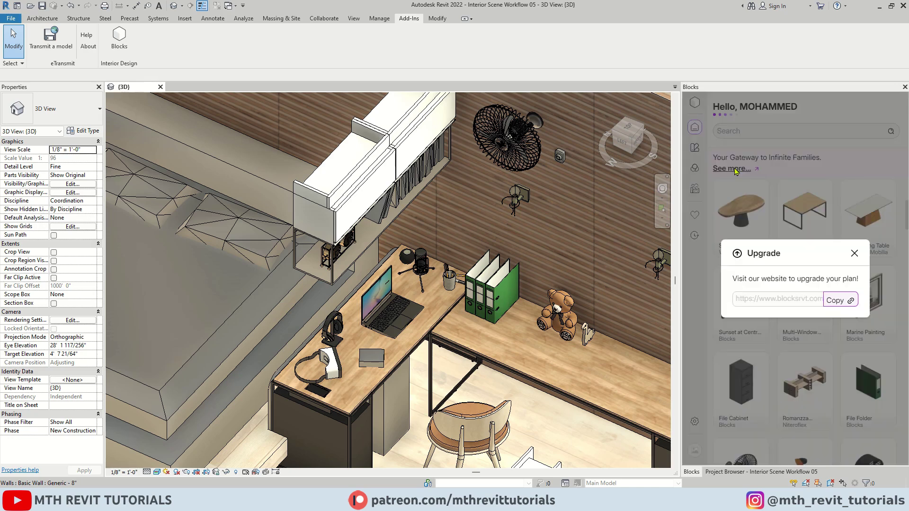
click(835, 300)
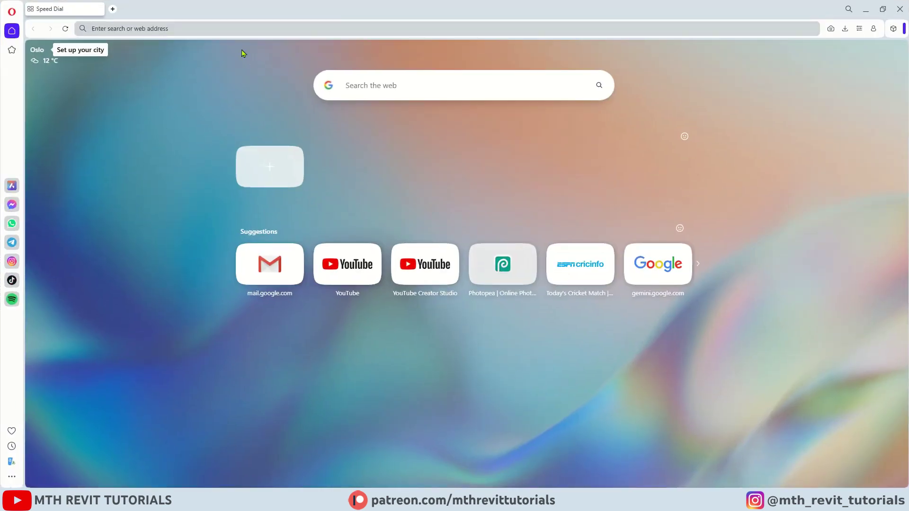
right_click(237, 29)
click(265, 99)
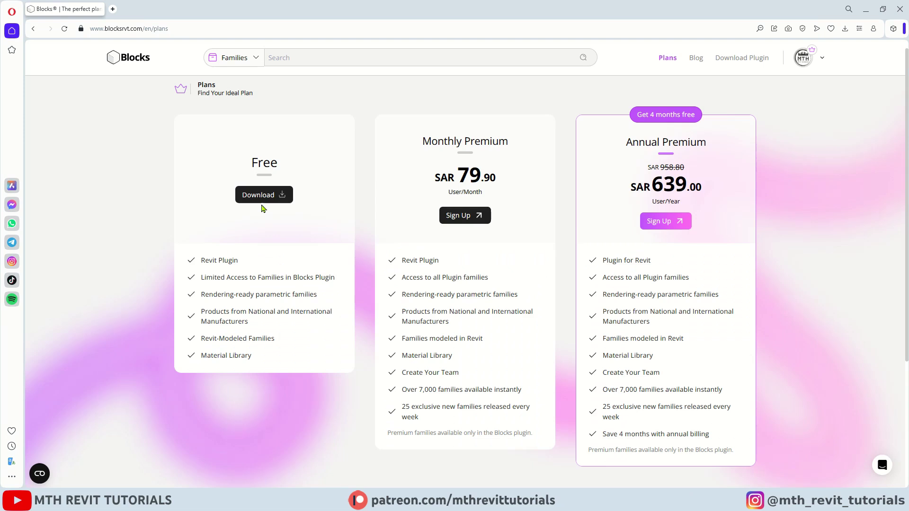
Highlight the Free, Monthly Premium and Annual Premium plan features, then return to Revit.
drag(199, 294, 326, 301)
drag(201, 315, 292, 329)
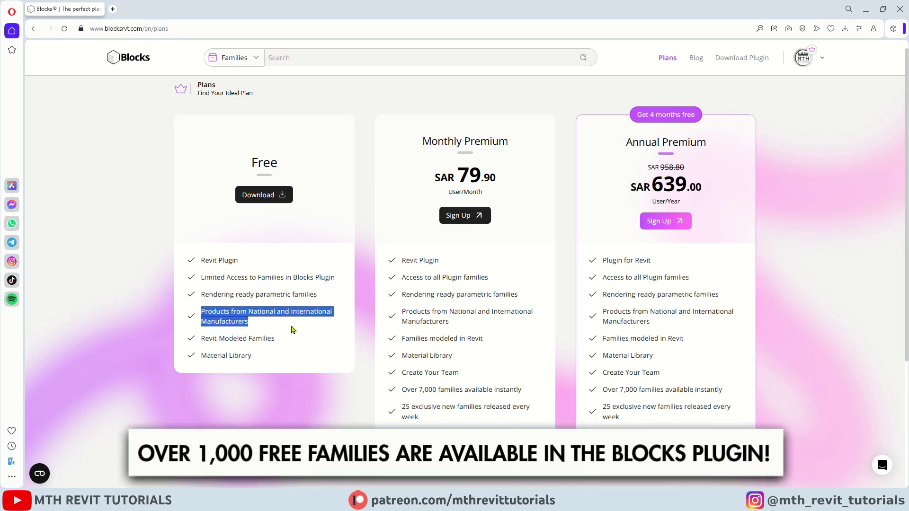
drag(199, 356, 261, 366)
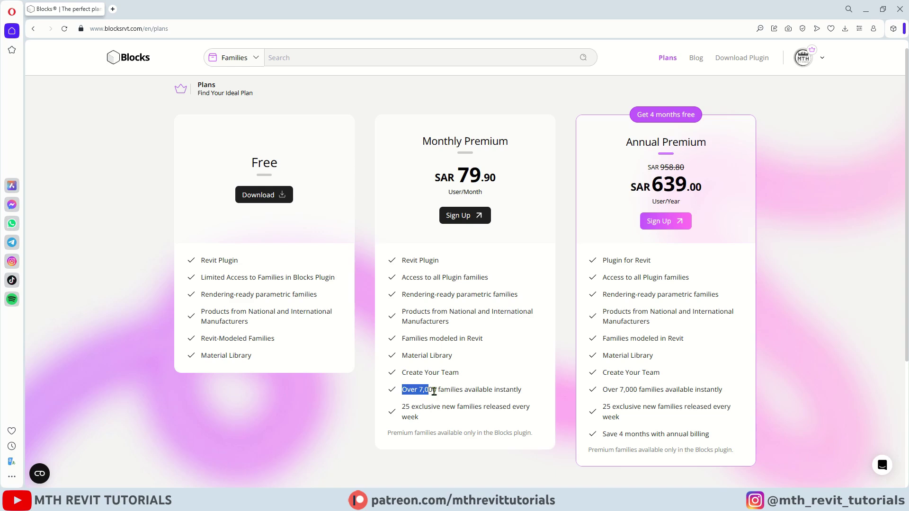
drag(434, 392, 530, 391)
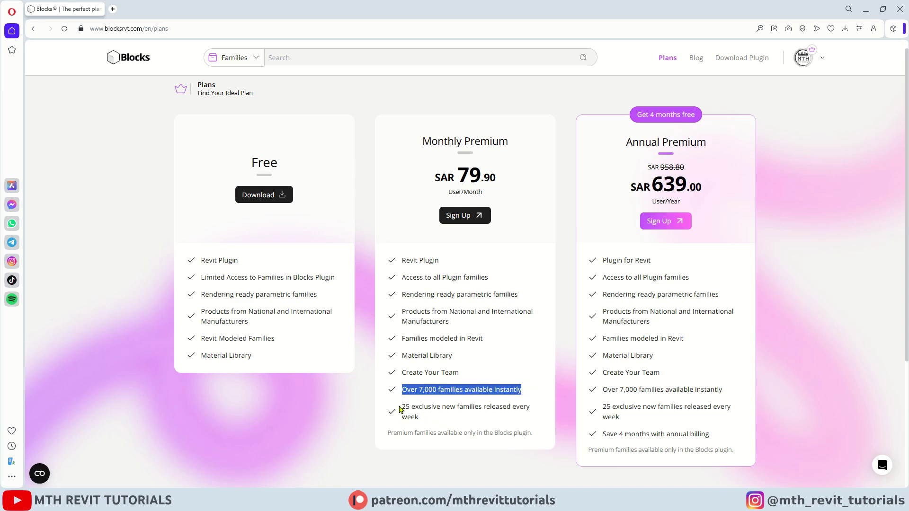
drag(400, 410, 439, 426)
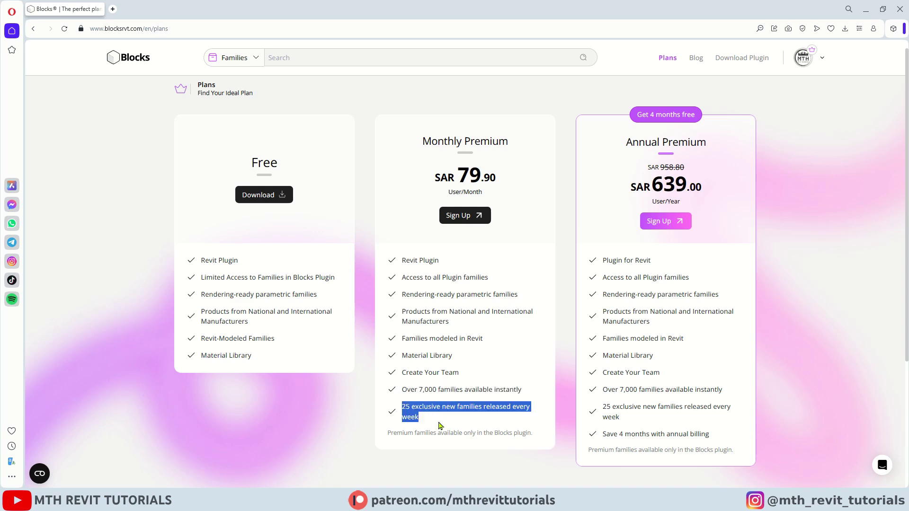
click(439, 426)
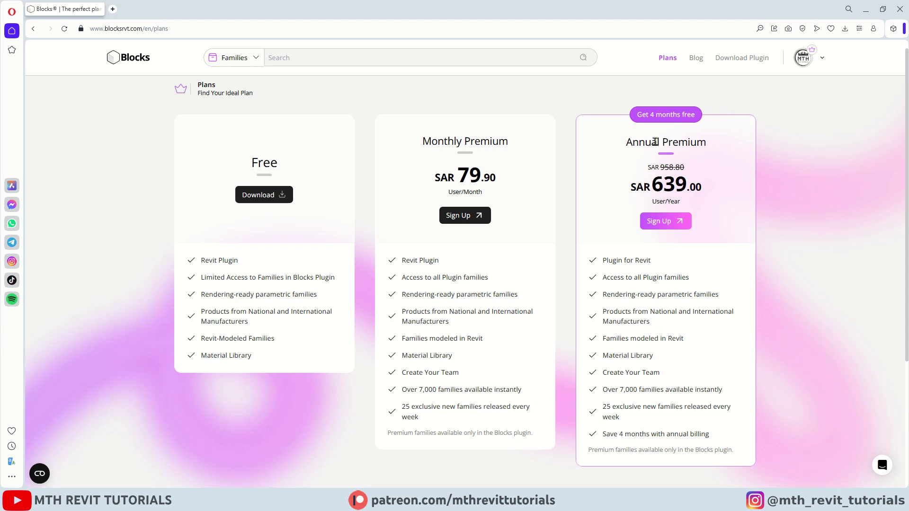
drag(631, 435, 713, 436)
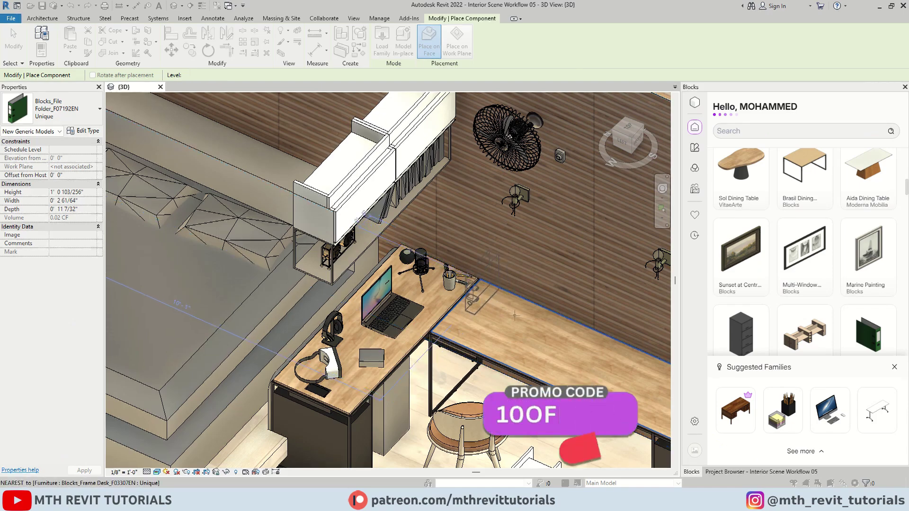
key(Escape)
key(Escape)
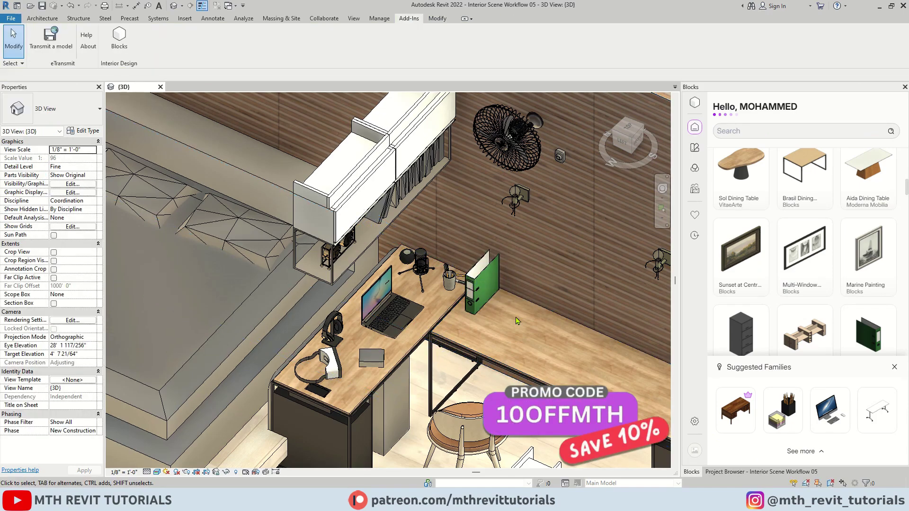
Copy the green file folder to stand beside the original on the desk.
click(484, 282)
click(189, 50)
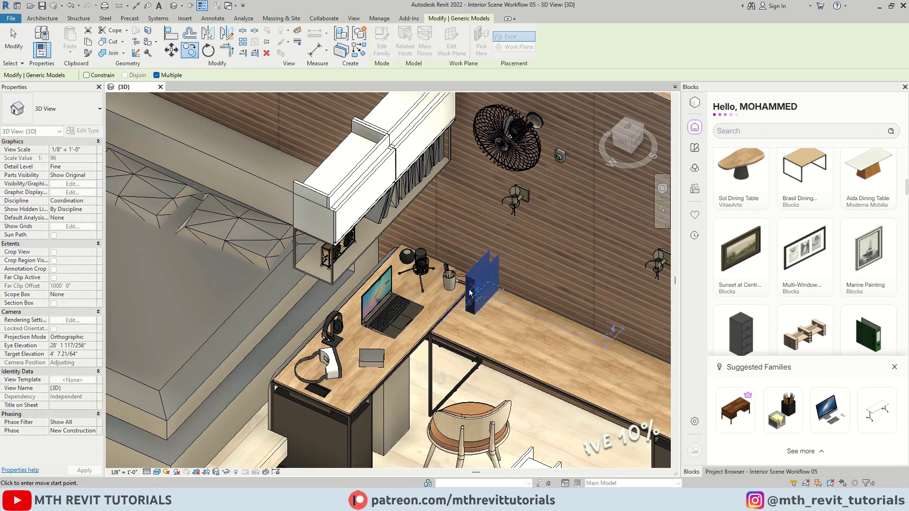
click(505, 298)
click(521, 301)
key(Escape)
key(Escape)
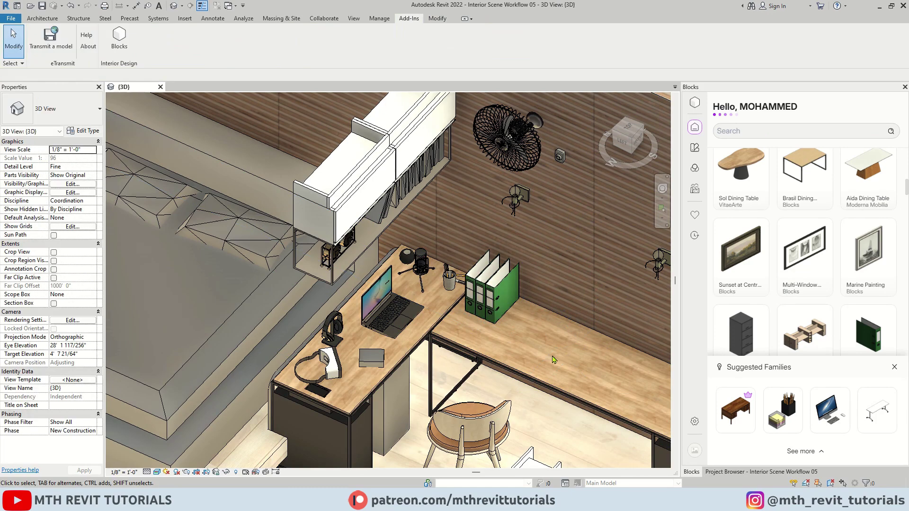
Close the suggested families list and place a Plush Teddy Bear on the desk top.
click(894, 368)
scroll(788, 330, down, 10)
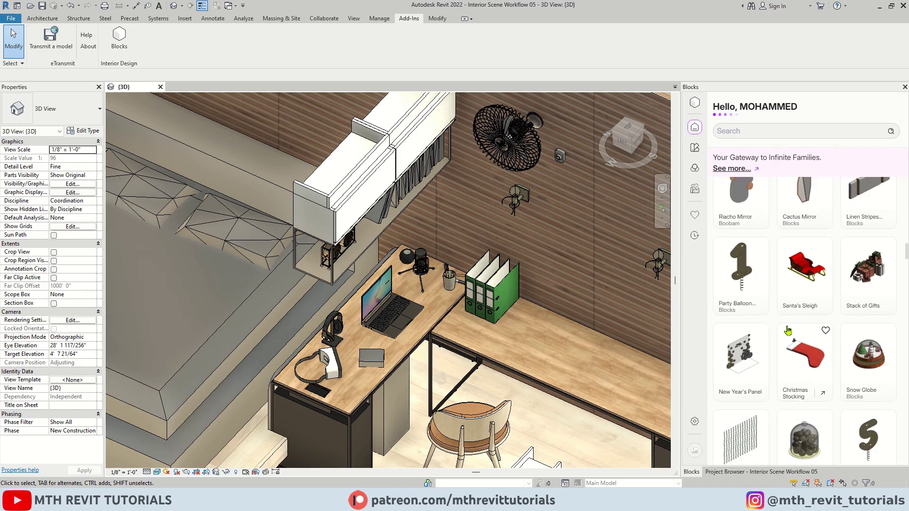
scroll(788, 330, down, 10)
click(804, 161)
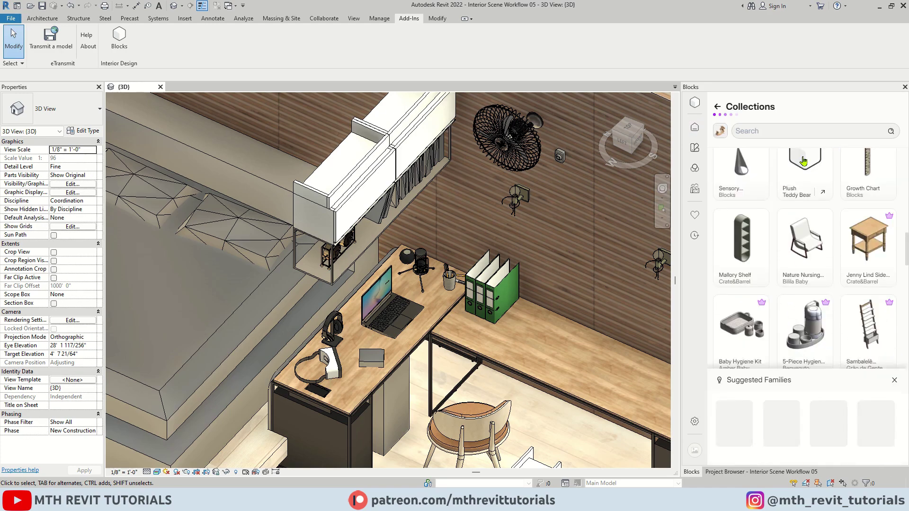
click(814, 192)
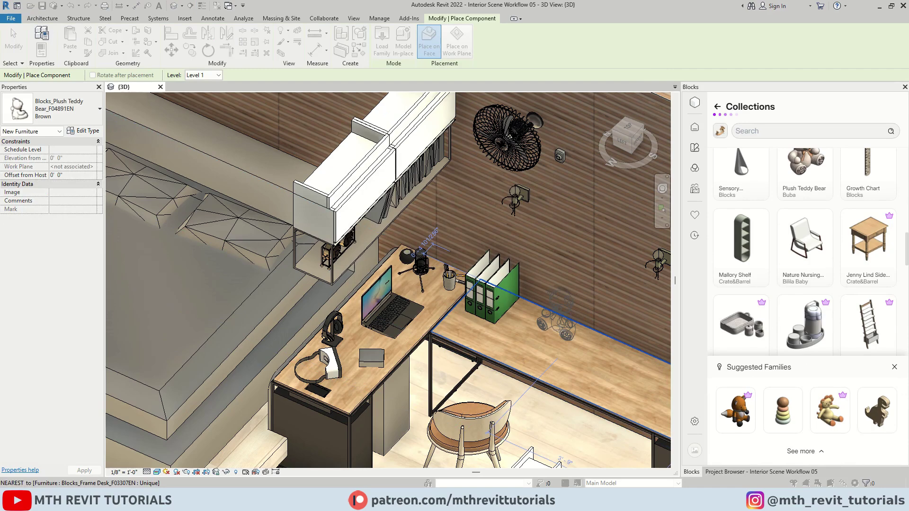
click(561, 331)
key(Escape)
key(Escape)
Pick the Wooden Dinosaurs family for placement.
scroll(786, 288, down, 5)
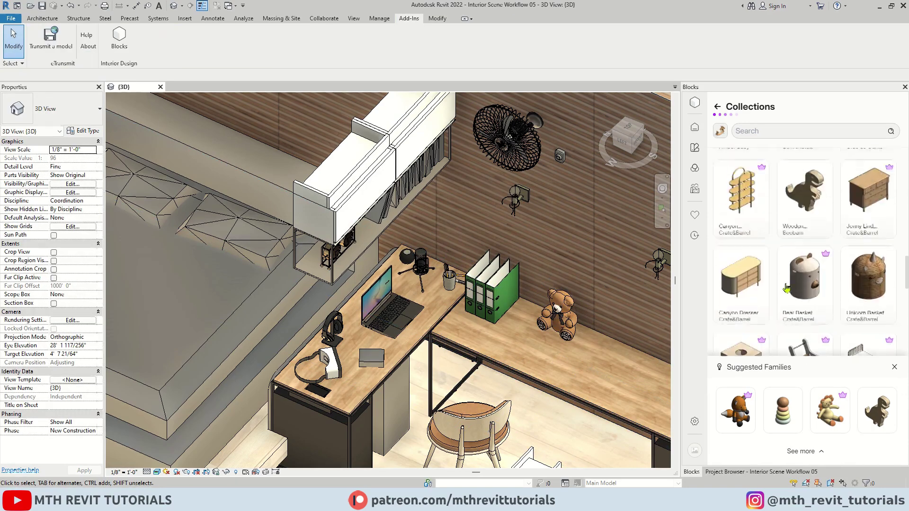
scroll(786, 288, up, 1)
click(804, 220)
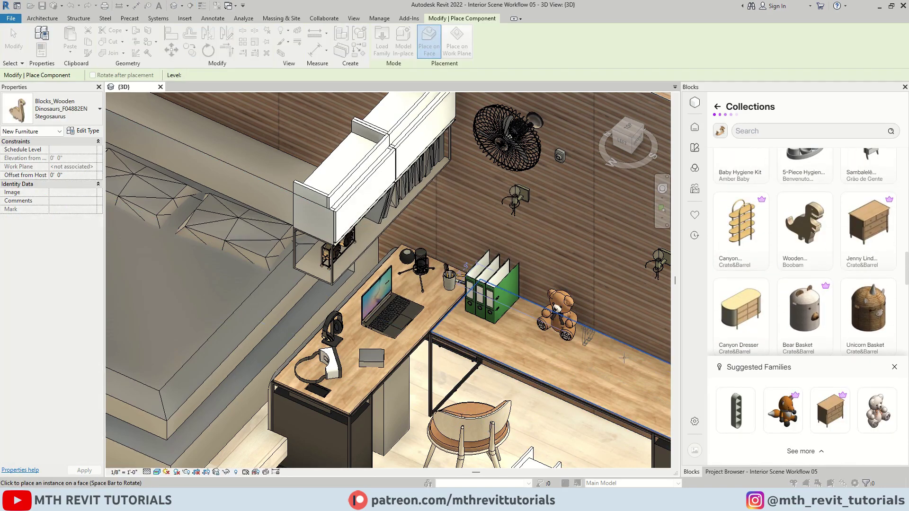